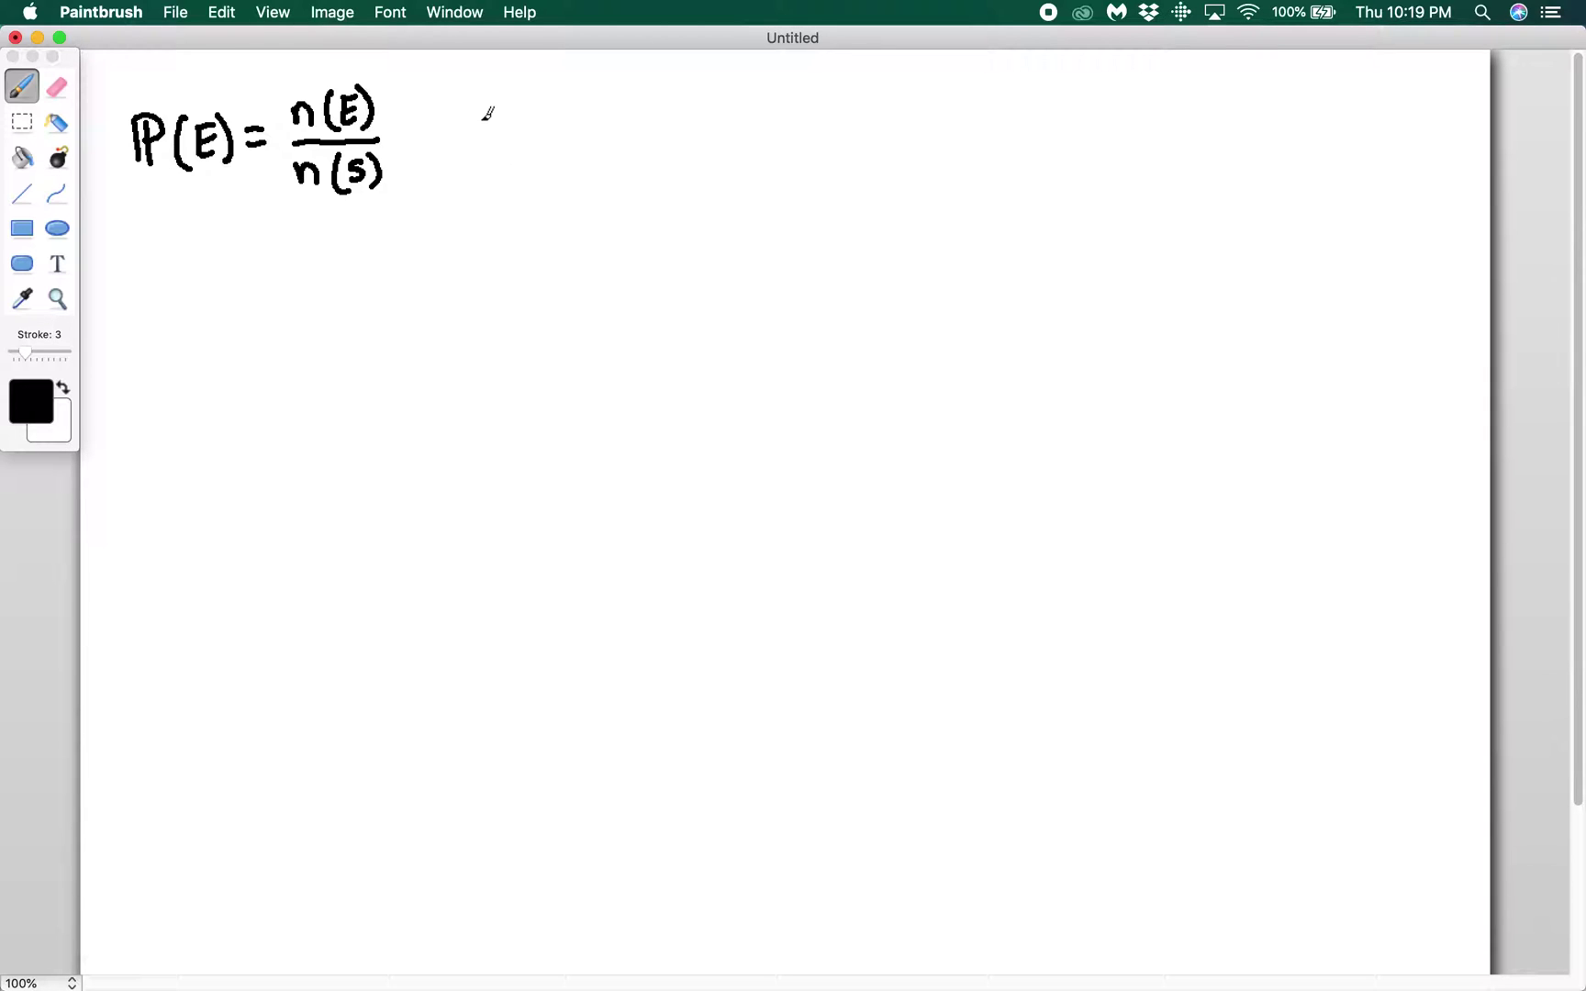
Handwrite n(A and then B)=n(A)·n(B), n(A or B) and P(A and then B)=P(A)·P(B), then begin P(A or B)
{"action": "mouse_move", "coordinate": [503, 103]}
{"action": "left_mouse_down"}
{"action": "mouse_move", "coordinate": [547, 98]}
{"action": "mouse_move", "coordinate": [583, 114]}
{"action": "mouse_move", "coordinate": [598, 93]}
{"action": "mouse_move", "coordinate": [598, 116]}
{"action": "mouse_move", "coordinate": [631, 96]}
{"action": "mouse_move", "coordinate": [664, 114]}
{"action": "mouse_move", "coordinate": [692, 84]}
{"action": "mouse_move", "coordinate": [709, 93]}
{"action": "mouse_move", "coordinate": [697, 108]}
{"action": "mouse_move", "coordinate": [825, 116]}
{"action": "mouse_move", "coordinate": [865, 95]}
{"action": "mouse_move", "coordinate": [898, 114]}
{"action": "mouse_move", "coordinate": [907, 92]}
{"action": "mouse_move", "coordinate": [928, 117]}
{"action": "left_mouse_up"}
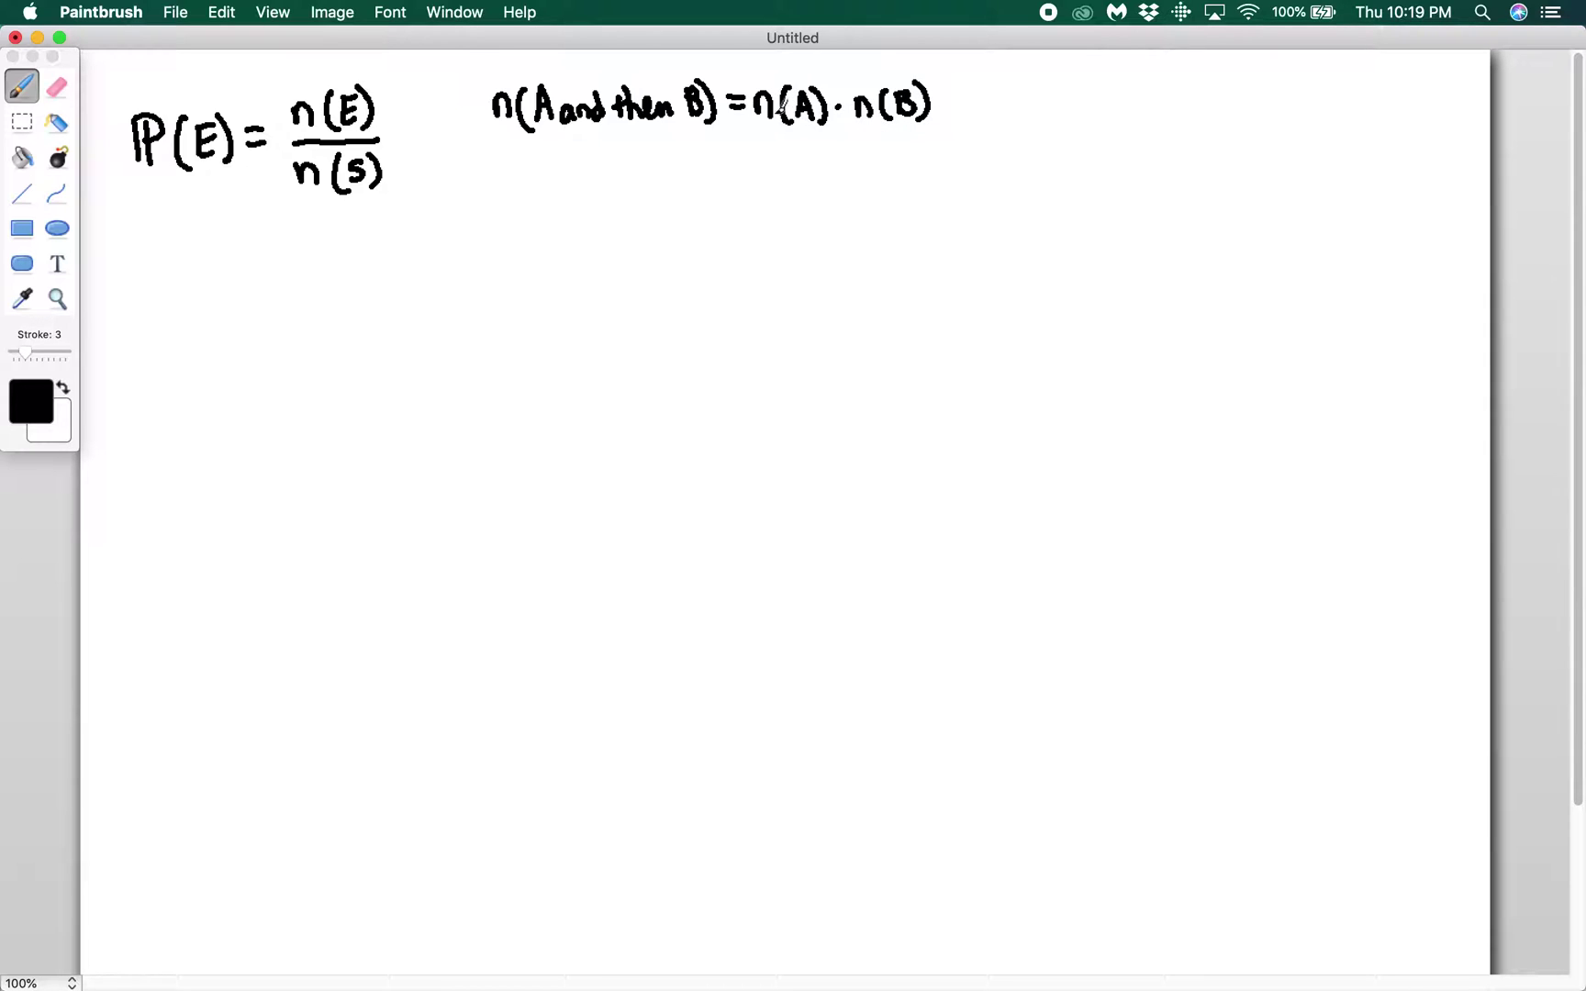
{"action": "mouse_move", "coordinate": [504, 156]}
{"action": "left_mouse_down"}
{"action": "mouse_move", "coordinate": [527, 186]}
{"action": "mouse_move", "coordinate": [627, 153]}
{"action": "mouse_move", "coordinate": [762, 175]}
{"action": "mouse_move", "coordinate": [837, 155]}
{"action": "mouse_move", "coordinate": [877, 175]}
{"action": "mouse_move", "coordinate": [886, 145]}
{"action": "mouse_move", "coordinate": [927, 164]}
{"action": "mouse_move", "coordinate": [994, 150]}
{"action": "mouse_move", "coordinate": [1025, 183]}
{"action": "mouse_move", "coordinate": [1078, 162]}
{"action": "mouse_move", "coordinate": [1080, 138]}
{"action": "mouse_move", "coordinate": [1094, 194]}
{"action": "left_mouse_up"}
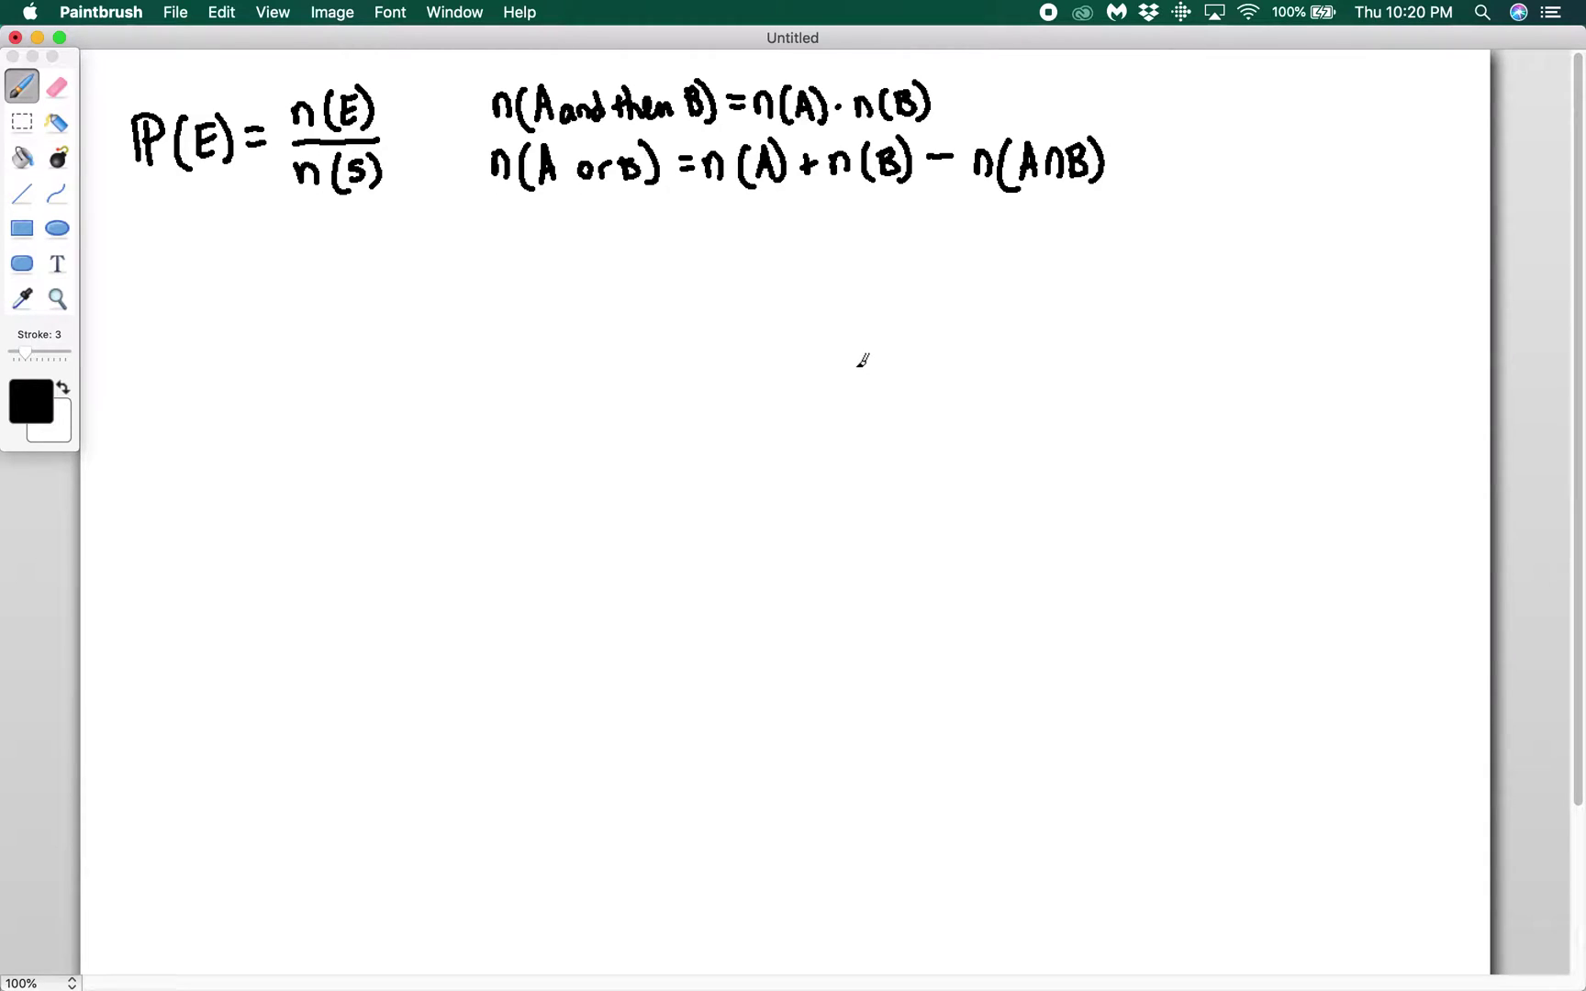
{"action": "mouse_move", "coordinate": [135, 250]}
{"action": "left_mouse_down"}
{"action": "mouse_move", "coordinate": [172, 253]}
{"action": "mouse_move", "coordinate": [209, 305]}
{"action": "mouse_move", "coordinate": [215, 253]}
{"action": "mouse_move", "coordinate": [216, 282]}
{"action": "mouse_move", "coordinate": [264, 286]}
{"action": "mouse_move", "coordinate": [339, 239]}
{"action": "mouse_move", "coordinate": [358, 274]}
{"action": "mouse_move", "coordinate": [393, 270]}
{"action": "mouse_move", "coordinate": [328, 257]}
{"action": "mouse_move", "coordinate": [447, 291]}
{"action": "mouse_move", "coordinate": [417, 253]}
{"action": "mouse_move", "coordinate": [492, 262]}
{"action": "mouse_move", "coordinate": [464, 273]}
{"action": "mouse_move", "coordinate": [524, 248]}
{"action": "mouse_move", "coordinate": [583, 291]}
{"action": "mouse_move", "coordinate": [584, 252]}
{"action": "mouse_move", "coordinate": [607, 291]}
{"action": "mouse_move", "coordinate": [649, 253]}
{"action": "mouse_move", "coordinate": [686, 288]}
{"action": "mouse_move", "coordinate": [702, 257]}
{"action": "mouse_move", "coordinate": [731, 292]}
{"action": "left_mouse_up"}
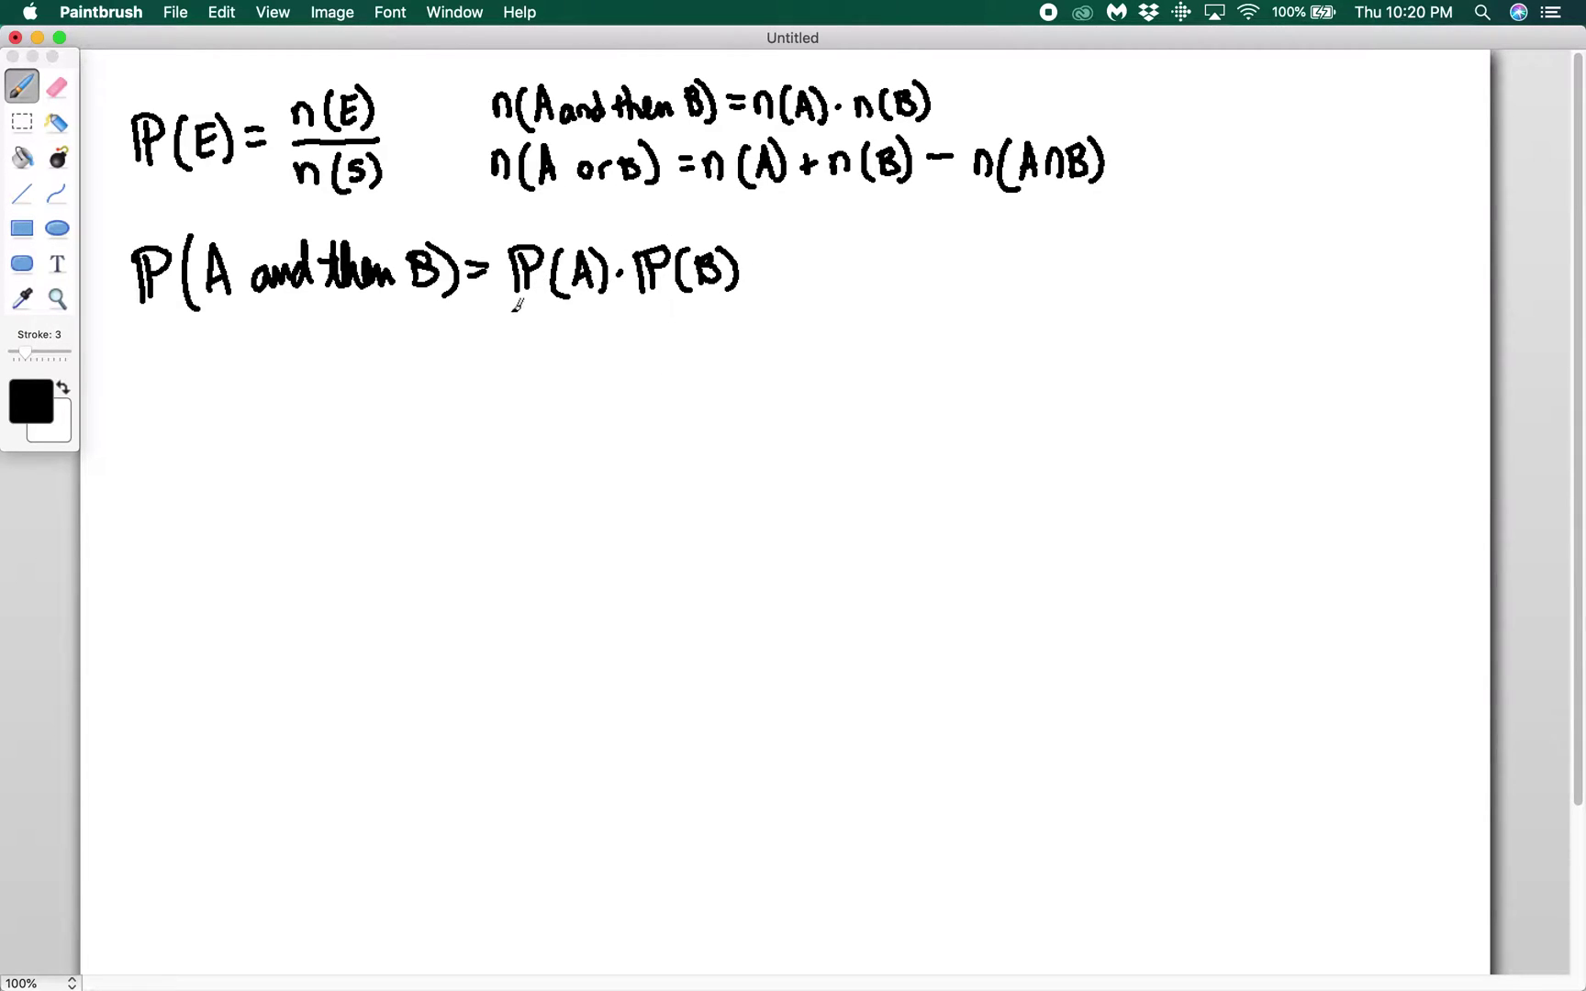
{"action": "mouse_move", "coordinate": [138, 319]}
{"action": "left_mouse_down"}
{"action": "mouse_move", "coordinate": [212, 356]}
{"action": "mouse_move", "coordinate": [229, 339]}
{"action": "mouse_move", "coordinate": [325, 336]}
{"action": "mouse_move", "coordinate": [323, 312]}
{"action": "mouse_move", "coordinate": [356, 339]}
{"action": "mouse_move", "coordinate": [449, 327]}
{"action": "mouse_move", "coordinate": [456, 349]}
{"action": "mouse_move", "coordinate": [470, 321]}
{"action": "mouse_move", "coordinate": [491, 356]}
{"action": "mouse_move", "coordinate": [527, 329]}
{"action": "mouse_move", "coordinate": [552, 340]}
{"action": "mouse_move", "coordinate": [596, 320]}
{"action": "mouse_move", "coordinate": [604, 338]}
{"action": "mouse_move", "coordinate": [648, 322]}
{"action": "mouse_move", "coordinate": [665, 327]}
{"action": "mouse_move", "coordinate": [657, 369]}
{"action": "left_mouse_up"}
Annotate the sum rule '(mutually excl)' and write P(not A) = 1 − P(A) below it
{"action": "mouse_move", "coordinate": [755, 289]}
{"action": "left_mouse_down"}
{"action": "mouse_move", "coordinate": [741, 351]}
{"action": "mouse_move", "coordinate": [806, 308]}
{"action": "mouse_move", "coordinate": [877, 334]}
{"action": "mouse_move", "coordinate": [900, 319]}
{"action": "mouse_move", "coordinate": [893, 345]}
{"action": "mouse_move", "coordinate": [995, 289]}
{"action": "mouse_move", "coordinate": [1002, 345]}
{"action": "left_mouse_up"}
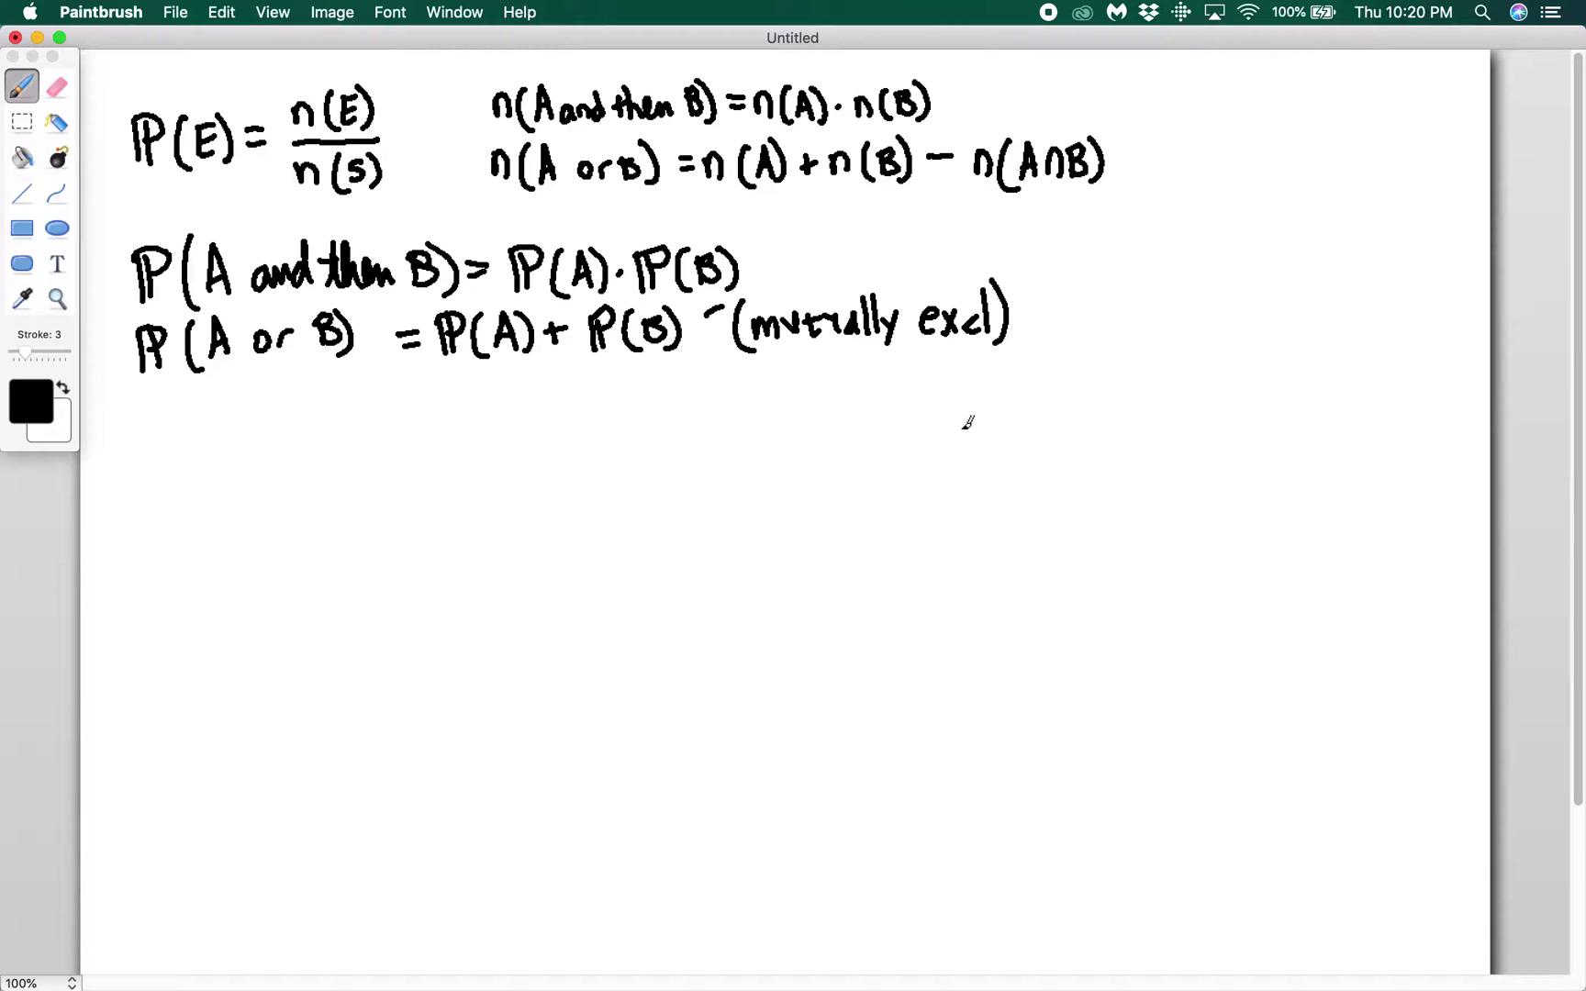
{"action": "mouse_move", "coordinate": [133, 409]}
{"action": "left_mouse_down"}
{"action": "mouse_move", "coordinate": [145, 459]}
{"action": "mouse_move", "coordinate": [138, 405]}
{"action": "mouse_move", "coordinate": [172, 435]}
{"action": "mouse_move", "coordinate": [220, 441]}
{"action": "mouse_move", "coordinate": [262, 441]}
{"action": "mouse_move", "coordinate": [300, 424]}
{"action": "left_mouse_up"}
{"action": "mouse_move", "coordinate": [307, 391]}
{"action": "left_mouse_down"}
{"action": "mouse_move", "coordinate": [322, 444]}
{"action": "mouse_move", "coordinate": [357, 410]}
{"action": "left_mouse_up"}
{"action": "mouse_move", "coordinate": [339, 433]}
{"action": "left_mouse_down"}
{"action": "mouse_move", "coordinate": [395, 445]}
{"action": "mouse_move", "coordinate": [468, 419]}
{"action": "mouse_move", "coordinate": [481, 447]}
{"action": "mouse_move", "coordinate": [486, 420]}
{"action": "left_mouse_up"}
{"action": "mouse_move", "coordinate": [493, 394]}
{"action": "left_mouse_down"}
{"action": "mouse_move", "coordinate": [495, 443]}
{"action": "mouse_move", "coordinate": [531, 448]}
{"action": "mouse_move", "coordinate": [572, 421]}
{"action": "mouse_move", "coordinate": [576, 446]}
{"action": "left_mouse_up"}
{"action": "left_click_drag", "start_coordinate": [580, 389], "coordinate": [578, 447]}
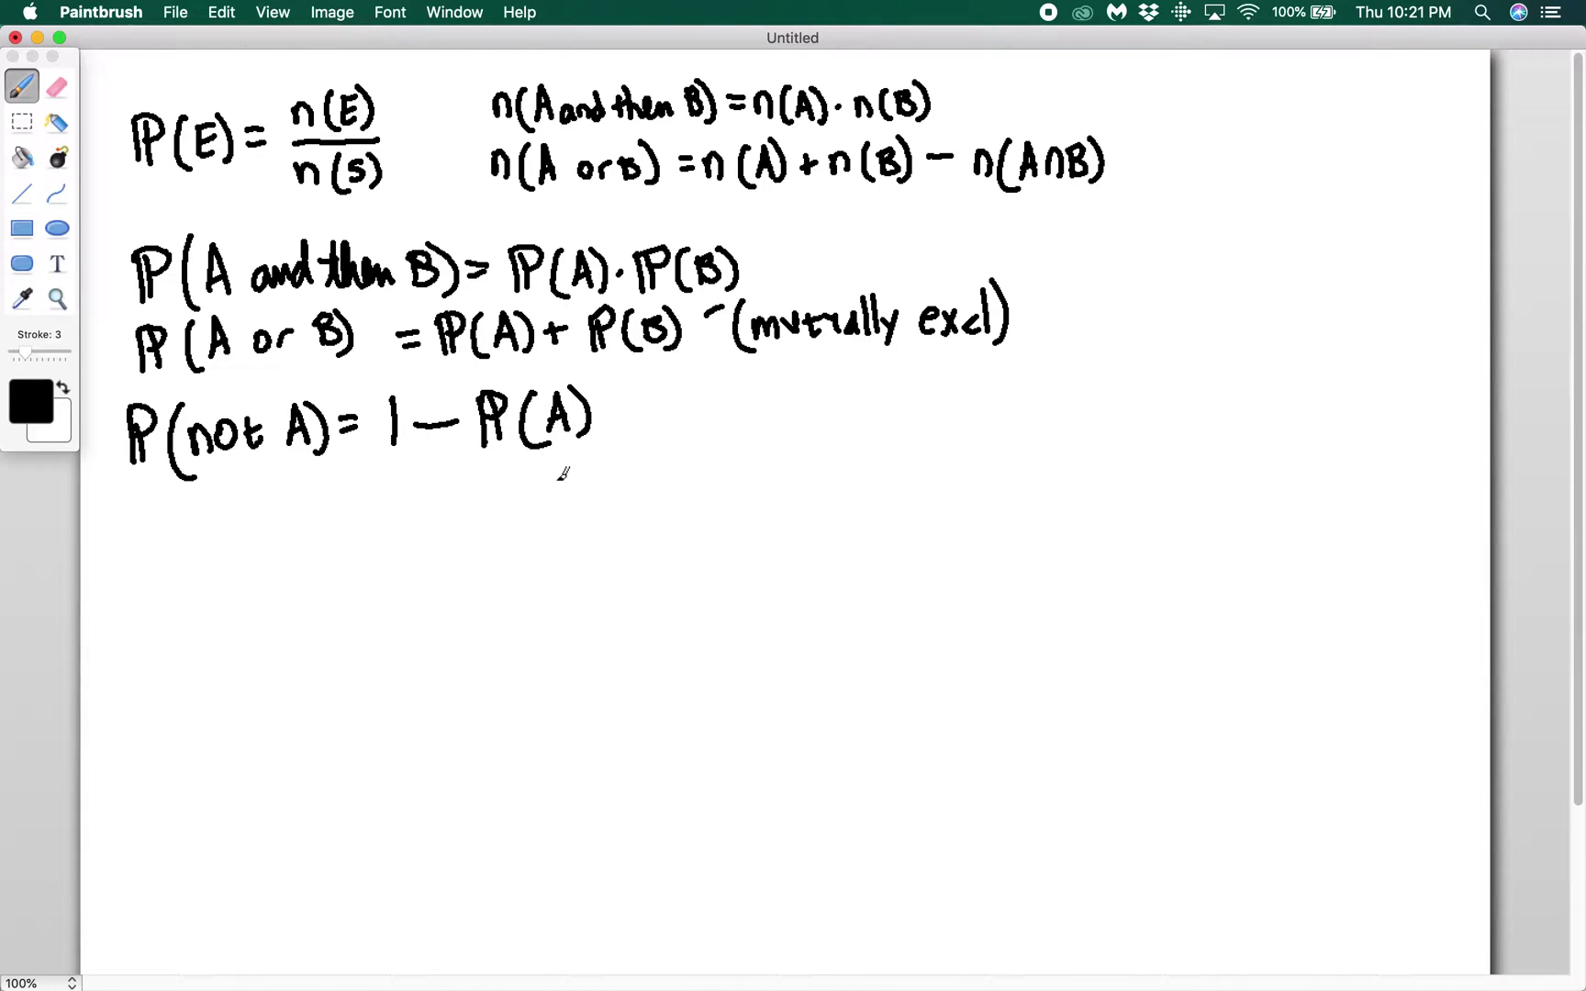
Handwrite the label 'Person A and B'
{"action": "mouse_move", "coordinate": [364, 522]}
{"action": "left_mouse_down"}
{"action": "mouse_move", "coordinate": [378, 471]}
{"action": "mouse_move", "coordinate": [392, 521]}
{"action": "left_mouse_up"}
{"action": "left_click_drag", "start_coordinate": [368, 501], "coordinate": [384, 501]}
{"action": "mouse_move", "coordinate": [436, 496]}
{"action": "left_mouse_down"}
{"action": "mouse_move", "coordinate": [423, 506]}
{"action": "mouse_move", "coordinate": [449, 519]}
{"action": "mouse_move", "coordinate": [486, 477]}
{"action": "mouse_move", "coordinate": [539, 496]}
{"action": "mouse_move", "coordinate": [528, 515]}
{"action": "left_mouse_up"}
{"action": "left_click", "coordinate": [213, 504]}
{"action": "mouse_move", "coordinate": [221, 507]}
{"action": "left_mouse_down"}
{"action": "mouse_move", "coordinate": [276, 529]}
{"action": "mouse_move", "coordinate": [292, 501]}
{"action": "mouse_move", "coordinate": [292, 525]}
{"action": "mouse_move", "coordinate": [340, 528]}
{"action": "left_mouse_up"}
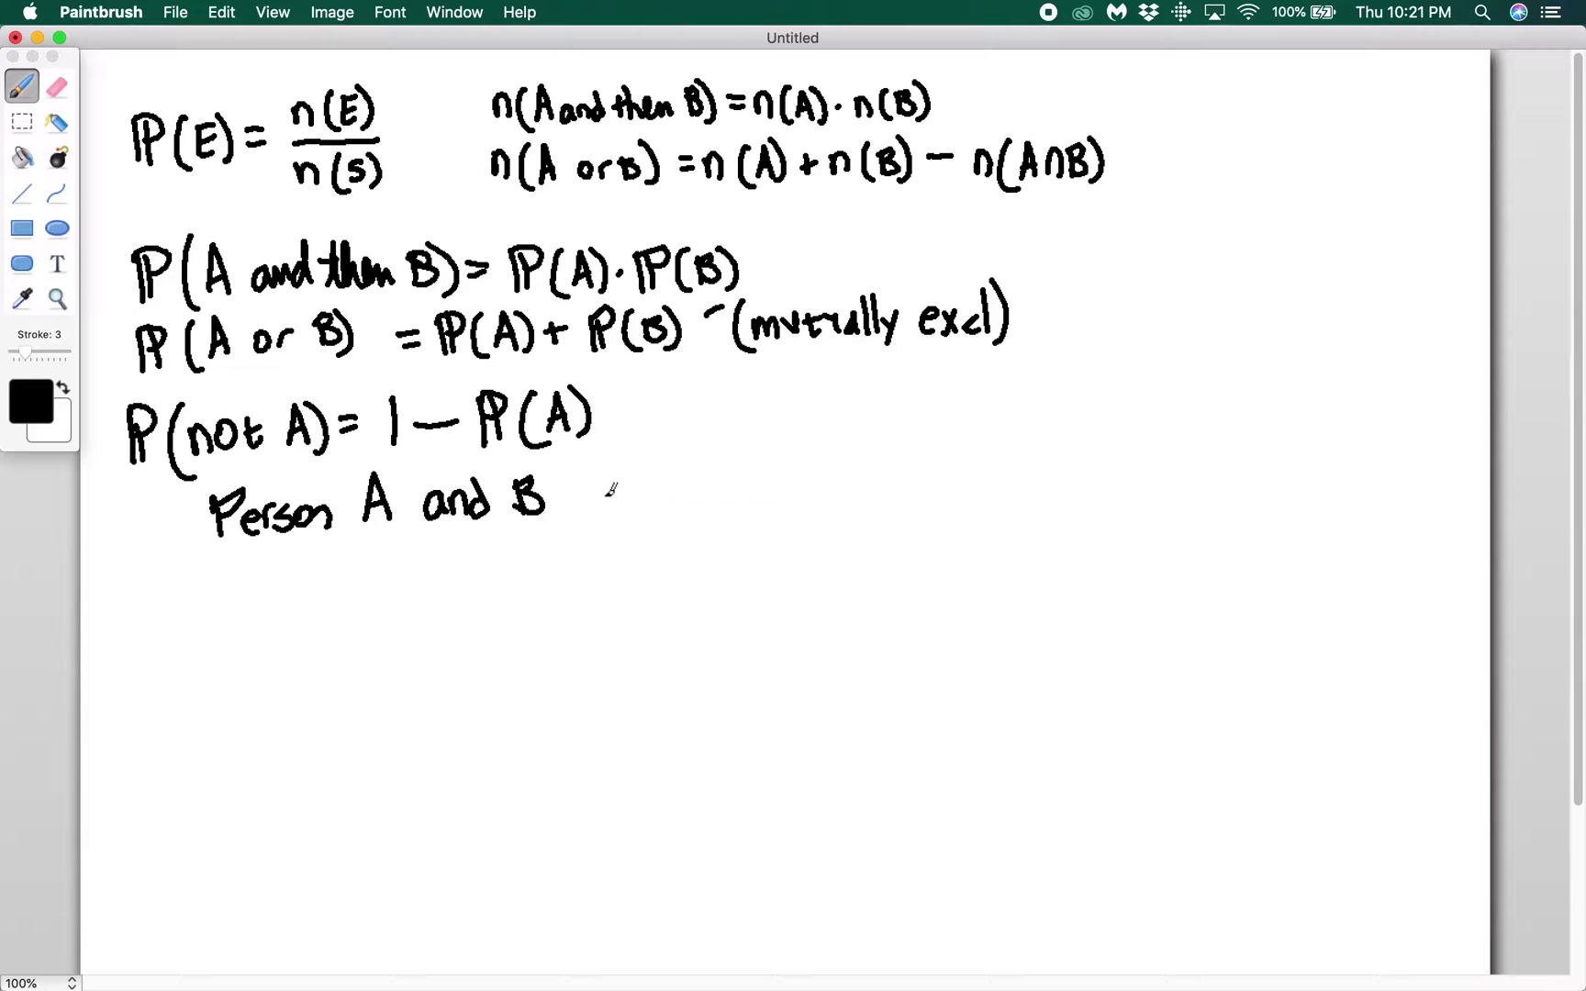
Write P(A gets sick)=0.07 and P(B gets sick)=0.13 beside the label
{"action": "mouse_move", "coordinate": [652, 463]}
{"action": "left_mouse_down"}
{"action": "mouse_move", "coordinate": [654, 504]}
{"action": "mouse_move", "coordinate": [659, 466]}
{"action": "left_mouse_up"}
{"action": "mouse_move", "coordinate": [659, 466]}
{"action": "left_mouse_down"}
{"action": "mouse_move", "coordinate": [698, 459]}
{"action": "mouse_move", "coordinate": [721, 487]}
{"action": "mouse_move", "coordinate": [769, 461]}
{"action": "mouse_move", "coordinate": [754, 478]}
{"action": "mouse_move", "coordinate": [776, 490]}
{"action": "mouse_move", "coordinate": [813, 463]}
{"action": "mouse_move", "coordinate": [891, 485]}
{"action": "mouse_move", "coordinate": [935, 463]}
{"action": "mouse_move", "coordinate": [930, 447]}
{"action": "mouse_move", "coordinate": [962, 464]}
{"action": "left_mouse_up"}
{"action": "mouse_move", "coordinate": [945, 480]}
{"action": "left_mouse_down"}
{"action": "mouse_move", "coordinate": [1027, 479]}
{"action": "mouse_move", "coordinate": [1033, 455]}
{"action": "mouse_move", "coordinate": [1080, 451]}
{"action": "mouse_move", "coordinate": [1071, 491]}
{"action": "left_mouse_up"}
{"action": "mouse_move", "coordinate": [1064, 472]}
{"action": "left_mouse_down"}
{"action": "mouse_move", "coordinate": [1122, 490]}
{"action": "mouse_move", "coordinate": [1126, 468]}
{"action": "mouse_move", "coordinate": [1158, 492]}
{"action": "left_mouse_up"}
{"action": "mouse_move", "coordinate": [1168, 459]}
{"action": "left_mouse_down"}
{"action": "mouse_move", "coordinate": [1201, 473]}
{"action": "mouse_move", "coordinate": [1201, 498]}
{"action": "mouse_move", "coordinate": [1237, 450]}
{"action": "mouse_move", "coordinate": [1271, 483]}
{"action": "mouse_move", "coordinate": [1349, 488]}
{"action": "left_mouse_up"}
{"action": "mouse_move", "coordinate": [1321, 441]}
{"action": "left_mouse_down"}
{"action": "mouse_move", "coordinate": [1356, 474]}
{"action": "mouse_move", "coordinate": [1383, 470]}
{"action": "mouse_move", "coordinate": [1377, 482]}
{"action": "mouse_move", "coordinate": [1433, 486]}
{"action": "left_mouse_up"}
{"action": "left_click", "coordinate": [1420, 484]}
{"action": "mouse_move", "coordinate": [1444, 462]}
{"action": "left_mouse_down"}
{"action": "mouse_move", "coordinate": [1459, 466]}
{"action": "mouse_move", "coordinate": [1444, 486]}
{"action": "left_mouse_up"}
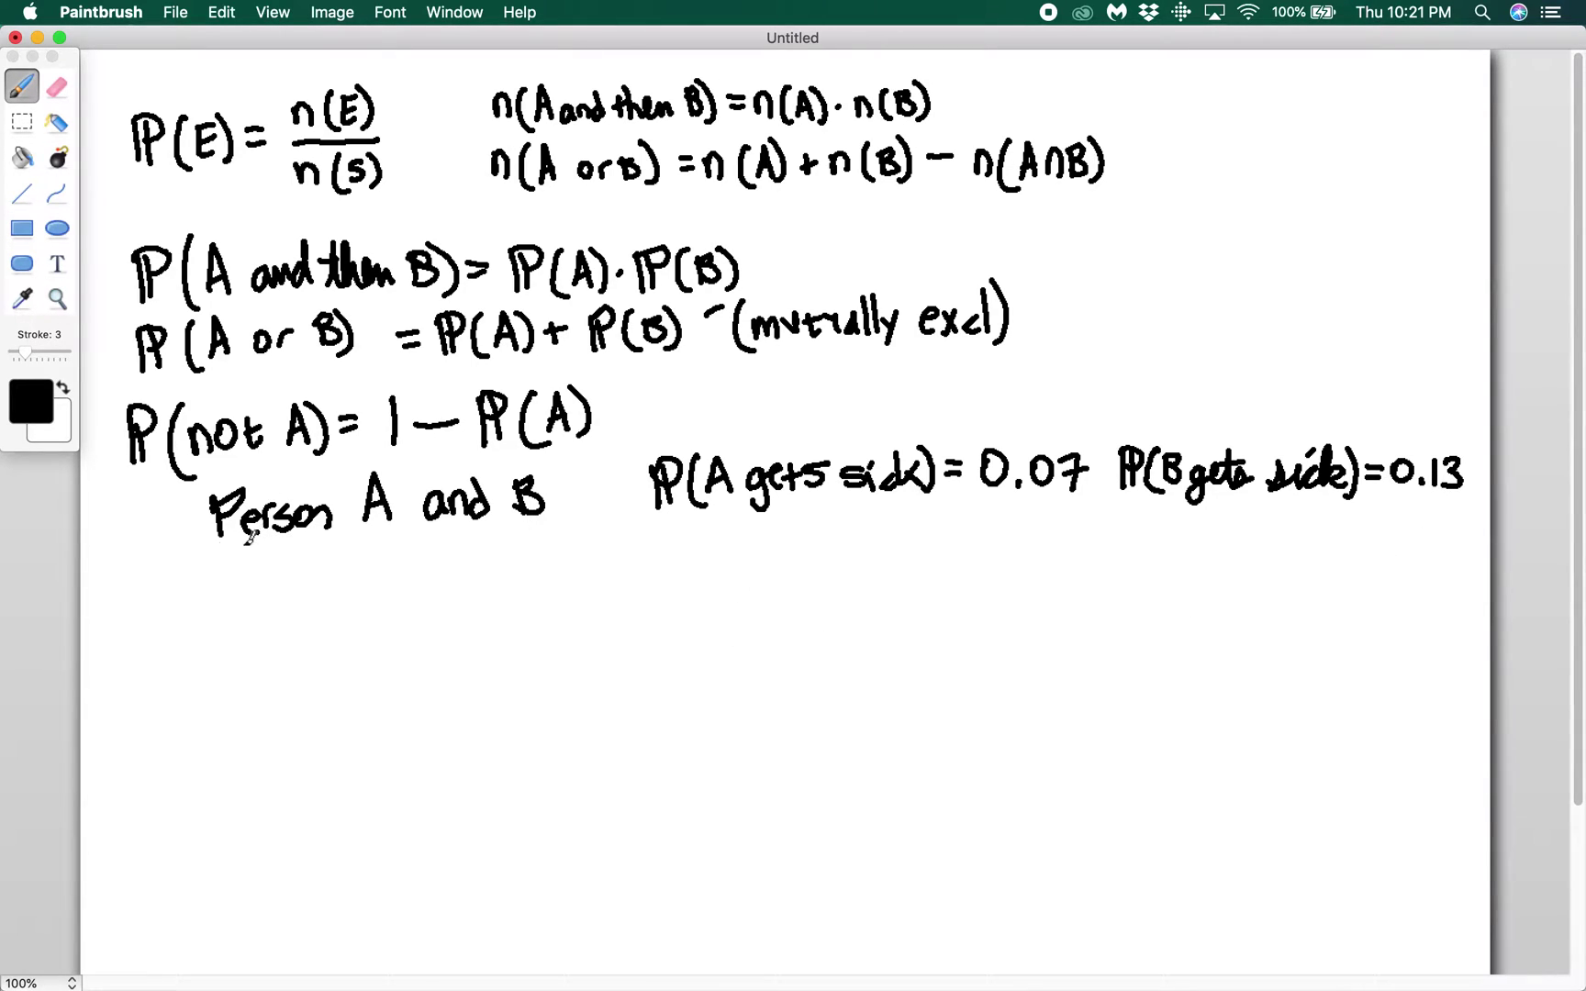
Write the heading 'Find P that:' on the next line
{"action": "mouse_move", "coordinate": [110, 550]}
{"action": "left_mouse_down"}
{"action": "mouse_move", "coordinate": [110, 595]}
{"action": "mouse_move", "coordinate": [132, 551]}
{"action": "left_mouse_up"}
{"action": "left_click_drag", "start_coordinate": [114, 575], "coordinate": [160, 593]}
{"action": "mouse_move", "coordinate": [169, 550]}
{"action": "left_mouse_down"}
{"action": "mouse_move", "coordinate": [176, 597]}
{"action": "mouse_move", "coordinate": [204, 594]}
{"action": "mouse_move", "coordinate": [214, 573]}
{"action": "mouse_move", "coordinate": [259, 587]}
{"action": "left_mouse_up"}
{"action": "mouse_move", "coordinate": [240, 574]}
{"action": "left_mouse_down"}
{"action": "mouse_move", "coordinate": [266, 571]}
{"action": "mouse_move", "coordinate": [273, 587]}
{"action": "left_mouse_up"}
{"action": "mouse_move", "coordinate": [292, 569]}
{"action": "left_mouse_down"}
{"action": "mouse_move", "coordinate": [301, 586]}
{"action": "mouse_move", "coordinate": [331, 550]}
{"action": "left_mouse_up"}
{"action": "left_click", "coordinate": [326, 553]}
{"action": "left_click", "coordinate": [327, 578]}
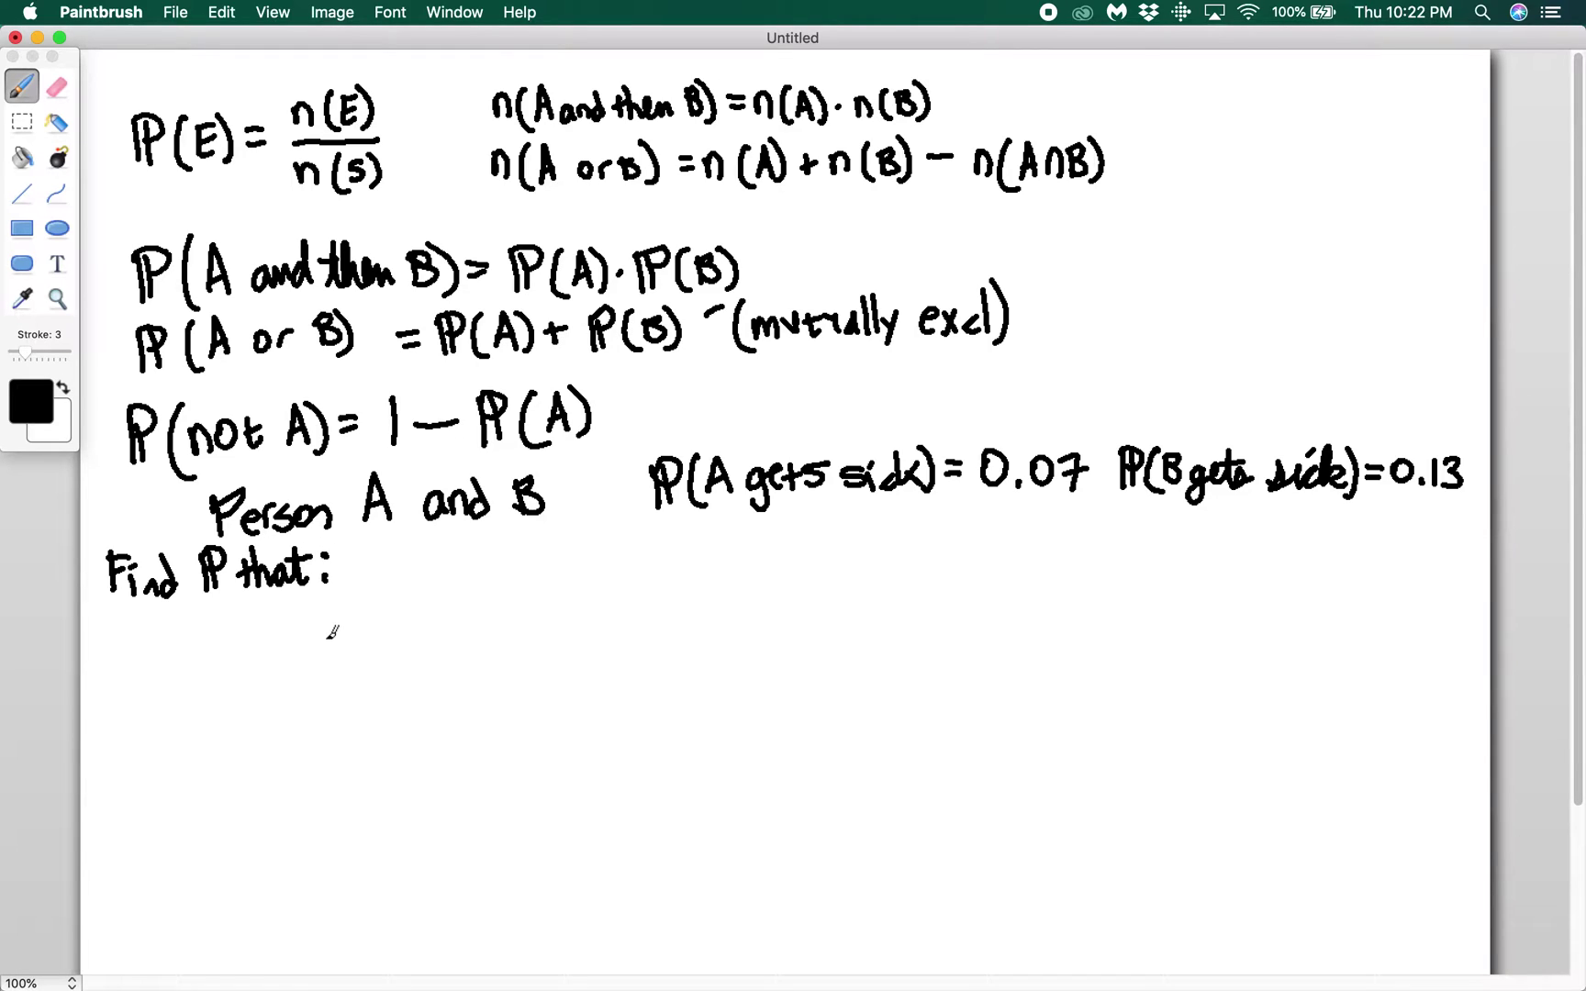
Write part a) both get sick: P(A and B)=P(A)·P(B)
{"action": "left_click_drag", "start_coordinate": [218, 613], "coordinate": [222, 647]}
{"action": "mouse_move", "coordinate": [244, 596]}
{"action": "left_mouse_down"}
{"action": "mouse_move", "coordinate": [271, 633]}
{"action": "mouse_move", "coordinate": [317, 632]}
{"action": "mouse_move", "coordinate": [347, 655]}
{"action": "mouse_move", "coordinate": [420, 609]}
{"action": "mouse_move", "coordinate": [418, 624]}
{"action": "mouse_move", "coordinate": [492, 628]}
{"action": "mouse_move", "coordinate": [468, 624]}
{"action": "left_mouse_up"}
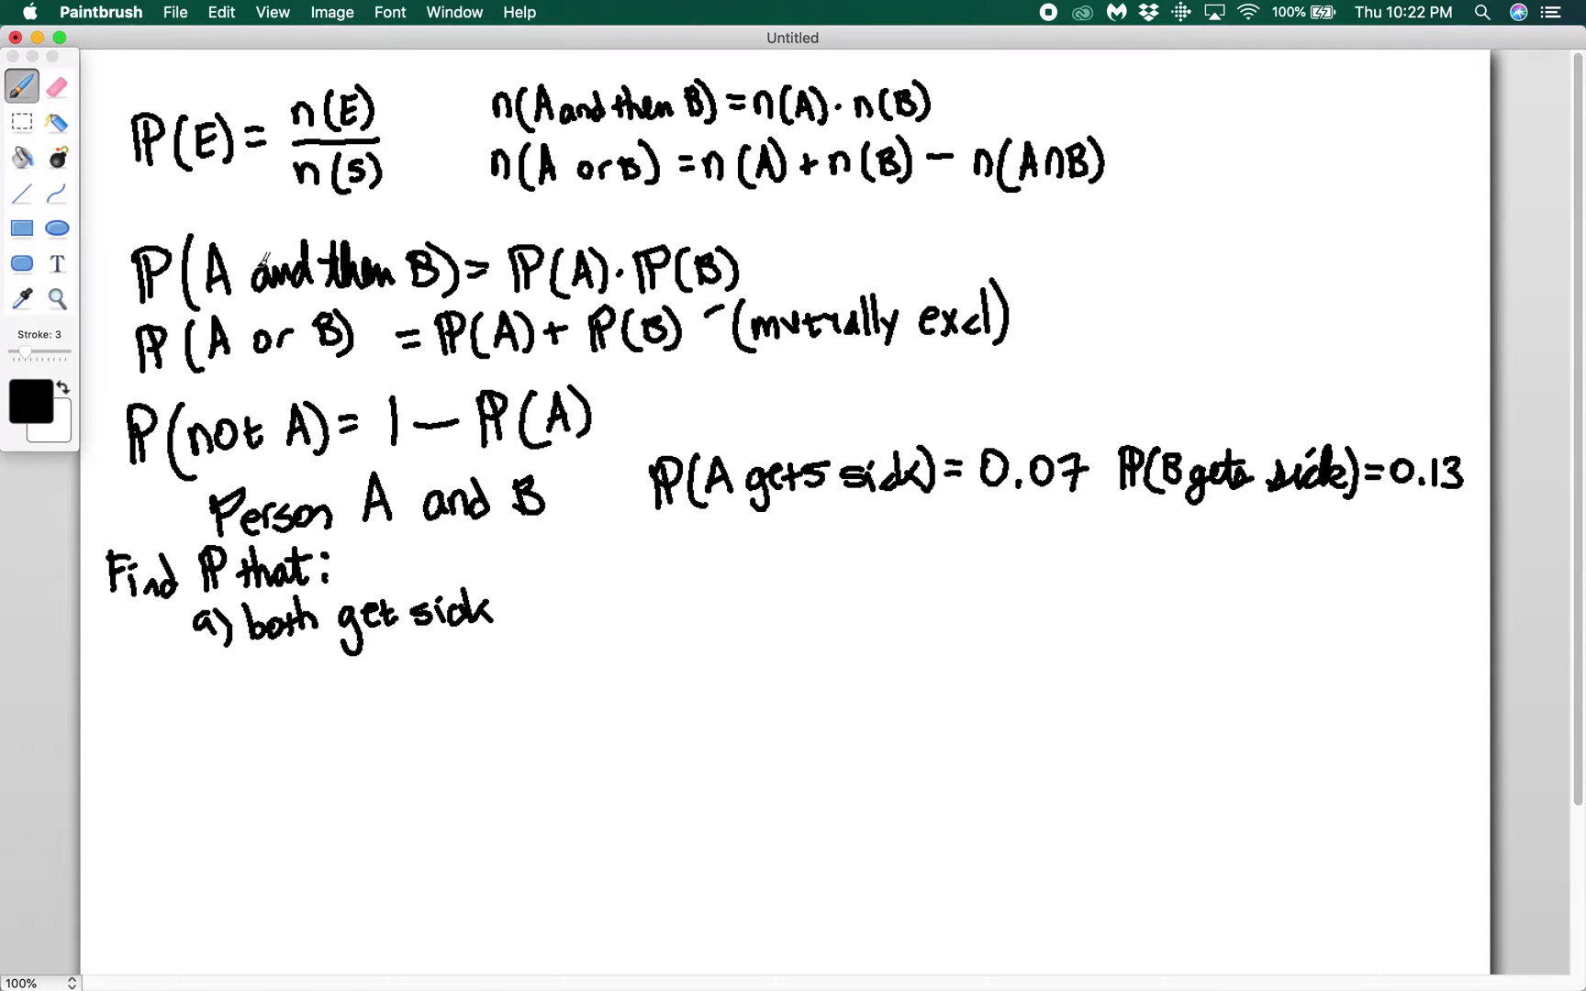
{"action": "left_click_drag", "start_coordinate": [554, 577], "coordinate": [556, 617]}
{"action": "mouse_move", "coordinate": [561, 582]}
{"action": "left_mouse_down"}
{"action": "mouse_move", "coordinate": [562, 615]}
{"action": "mouse_move", "coordinate": [563, 595]}
{"action": "mouse_move", "coordinate": [598, 619]}
{"action": "mouse_move", "coordinate": [622, 592]}
{"action": "mouse_move", "coordinate": [670, 601]}
{"action": "mouse_move", "coordinate": [720, 580]}
{"action": "mouse_move", "coordinate": [737, 609]}
{"action": "mouse_move", "coordinate": [771, 577]}
{"action": "mouse_move", "coordinate": [780, 602]}
{"action": "left_mouse_up"}
{"action": "mouse_move", "coordinate": [791, 563]}
{"action": "left_mouse_down"}
{"action": "mouse_move", "coordinate": [790, 600]}
{"action": "mouse_move", "coordinate": [818, 606]}
{"action": "left_mouse_up"}
{"action": "mouse_move", "coordinate": [829, 597]}
{"action": "left_mouse_down"}
{"action": "mouse_move", "coordinate": [839, 561]}
{"action": "mouse_move", "coordinate": [853, 601]}
{"action": "mouse_move", "coordinate": [895, 592]}
{"action": "mouse_move", "coordinate": [888, 572]}
{"action": "left_mouse_up"}
{"action": "left_click_drag", "start_coordinate": [927, 545], "coordinate": [934, 591]}
{"action": "mouse_move", "coordinate": [934, 552]}
{"action": "left_mouse_down"}
{"action": "mouse_move", "coordinate": [938, 589]}
{"action": "mouse_move", "coordinate": [999, 579]}
{"action": "left_mouse_up"}
Continue part a) with =0.07·0.13=0.0091
{"action": "mouse_move", "coordinate": [1021, 560]}
{"action": "left_mouse_down"}
{"action": "mouse_move", "coordinate": [1007, 580]}
{"action": "mouse_move", "coordinate": [1019, 560]}
{"action": "mouse_move", "coordinate": [1052, 576]}
{"action": "mouse_move", "coordinate": [1067, 549]}
{"action": "left_mouse_up"}
{"action": "left_click", "coordinate": [1043, 580]}
{"action": "mouse_move", "coordinate": [1081, 548]}
{"action": "left_mouse_down"}
{"action": "mouse_move", "coordinate": [1100, 546]}
{"action": "mouse_move", "coordinate": [1086, 587]}
{"action": "mouse_move", "coordinate": [1148, 555]}
{"action": "mouse_move", "coordinate": [1172, 580]}
{"action": "left_mouse_up"}
{"action": "left_click", "coordinate": [1160, 576]}
{"action": "mouse_move", "coordinate": [1184, 554]}
{"action": "left_mouse_down"}
{"action": "mouse_move", "coordinate": [1201, 562]}
{"action": "mouse_move", "coordinate": [1192, 577]}
{"action": "mouse_move", "coordinate": [1240, 541]}
{"action": "mouse_move", "coordinate": [1293, 544]}
{"action": "left_mouse_up"}
{"action": "left_click", "coordinate": [1263, 569]}
{"action": "mouse_move", "coordinate": [1321, 545]}
{"action": "left_mouse_down"}
{"action": "mouse_move", "coordinate": [1308, 558]}
{"action": "mouse_move", "coordinate": [1323, 547]}
{"action": "left_mouse_up"}
{"action": "left_click_drag", "start_coordinate": [1341, 547], "coordinate": [1332, 574]}
{"action": "left_click_drag", "start_coordinate": [1350, 548], "coordinate": [1348, 557]}
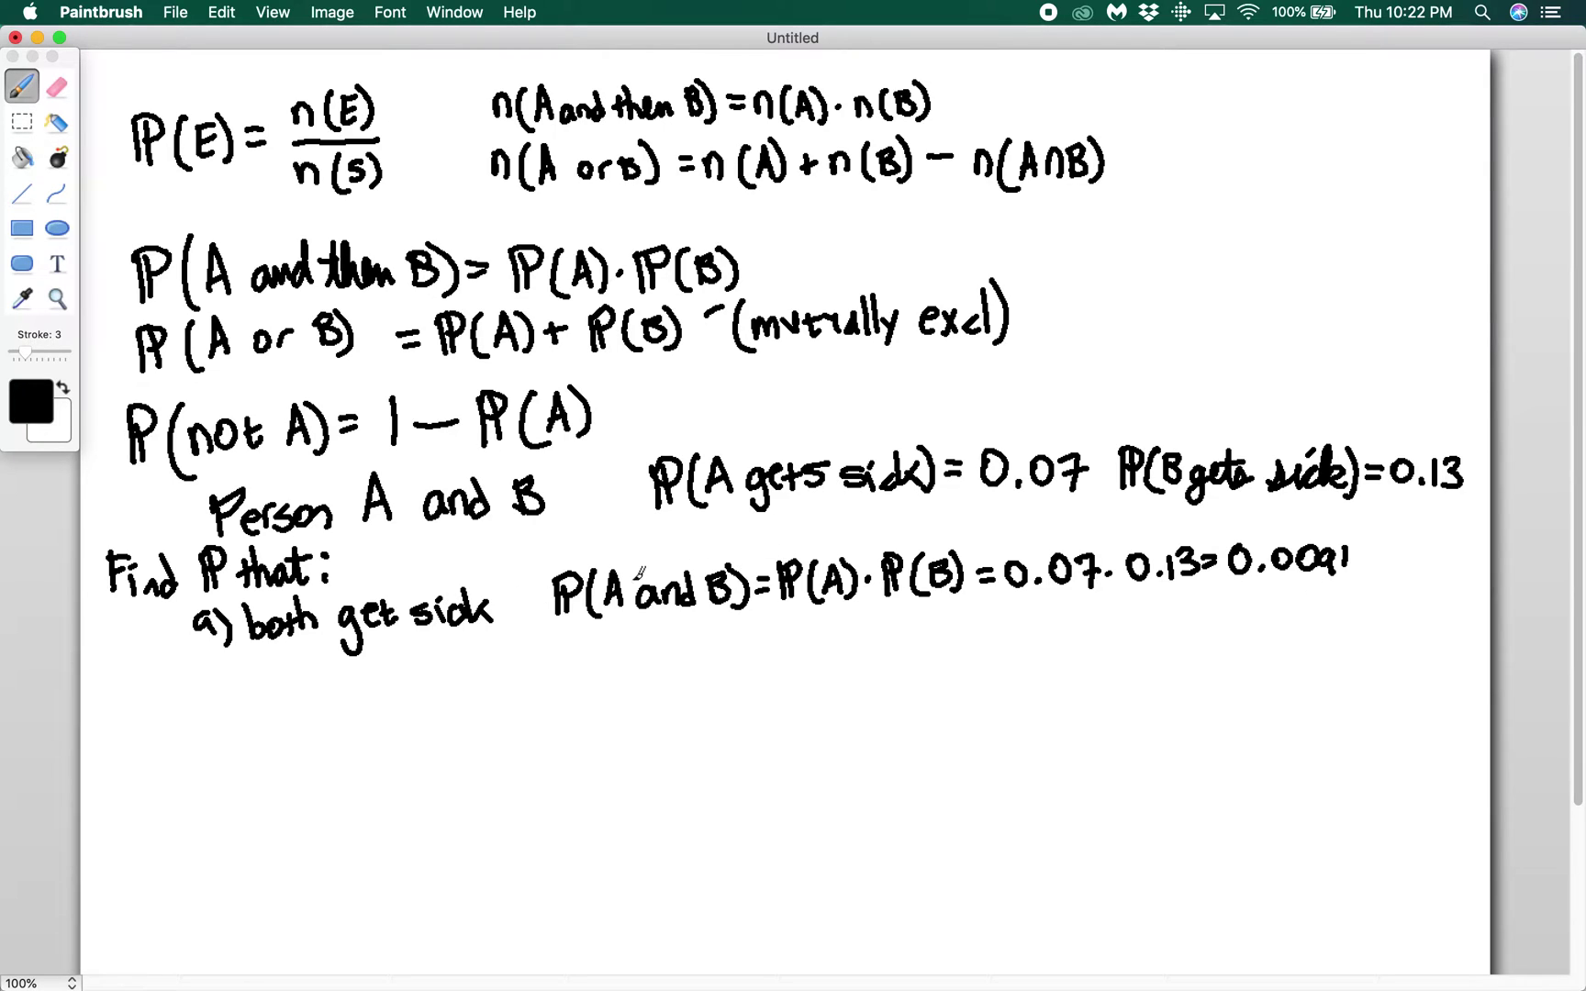
Start part b) by writing P(B not sick) below part a)
{"action": "mouse_move", "coordinate": [188, 640]}
{"action": "left_mouse_down"}
{"action": "mouse_move", "coordinate": [192, 686]}
{"action": "mouse_move", "coordinate": [208, 677]}
{"action": "left_mouse_up"}
{"action": "mouse_move", "coordinate": [217, 648]}
{"action": "left_mouse_down"}
{"action": "mouse_move", "coordinate": [220, 690]}
{"action": "mouse_move", "coordinate": [321, 684]}
{"action": "left_mouse_up"}
{"action": "mouse_move", "coordinate": [322, 653]}
{"action": "left_mouse_down"}
{"action": "mouse_move", "coordinate": [338, 668]}
{"action": "mouse_move", "coordinate": [323, 684]}
{"action": "left_mouse_up"}
{"action": "mouse_move", "coordinate": [358, 679]}
{"action": "left_mouse_down"}
{"action": "mouse_move", "coordinate": [364, 655]}
{"action": "mouse_move", "coordinate": [388, 677]}
{"action": "mouse_move", "coordinate": [391, 663]}
{"action": "left_mouse_up"}
{"action": "left_click_drag", "start_coordinate": [404, 639], "coordinate": [407, 673]}
{"action": "left_click_drag", "start_coordinate": [416, 651], "coordinate": [433, 674]}
{"action": "mouse_move", "coordinate": [453, 654]}
{"action": "left_mouse_down"}
{"action": "mouse_move", "coordinate": [452, 673]}
{"action": "mouse_move", "coordinate": [456, 649]}
{"action": "left_mouse_up"}
{"action": "left_click_drag", "start_coordinate": [473, 652], "coordinate": [479, 671]}
{"action": "mouse_move", "coordinate": [495, 645]}
{"action": "left_mouse_down"}
{"action": "mouse_move", "coordinate": [503, 671]}
{"action": "mouse_move", "coordinate": [561, 646]}
{"action": "mouse_move", "coordinate": [575, 672]}
{"action": "mouse_move", "coordinate": [625, 647]}
{"action": "mouse_move", "coordinate": [633, 670]}
{"action": "mouse_move", "coordinate": [645, 654]}
{"action": "mouse_move", "coordinate": [718, 674]}
{"action": "mouse_move", "coordinate": [751, 656]}
{"action": "left_mouse_up"}
Finish part b) as 1 − 0.13 = 0.87
{"action": "mouse_move", "coordinate": [762, 622]}
{"action": "left_mouse_down"}
{"action": "mouse_move", "coordinate": [760, 653]}
{"action": "mouse_move", "coordinate": [776, 638]}
{"action": "mouse_move", "coordinate": [778, 651]}
{"action": "left_mouse_up"}
{"action": "left_click_drag", "start_coordinate": [800, 638], "coordinate": [848, 652]}
{"action": "mouse_move", "coordinate": [853, 623]}
{"action": "left_mouse_down"}
{"action": "mouse_move", "coordinate": [855, 653]}
{"action": "mouse_move", "coordinate": [893, 633]}
{"action": "mouse_move", "coordinate": [909, 654]}
{"action": "left_mouse_up"}
{"action": "mouse_move", "coordinate": [930, 638]}
{"action": "left_mouse_down"}
{"action": "mouse_move", "coordinate": [981, 622]}
{"action": "mouse_move", "coordinate": [993, 642]}
{"action": "left_mouse_up"}
{"action": "mouse_move", "coordinate": [1006, 616]}
{"action": "left_mouse_down"}
{"action": "mouse_move", "coordinate": [1006, 644]}
{"action": "mouse_move", "coordinate": [1063, 627]}
{"action": "mouse_move", "coordinate": [1043, 631]}
{"action": "mouse_move", "coordinate": [1152, 642]}
{"action": "left_mouse_up"}
{"action": "left_click", "coordinate": [1112, 640]}
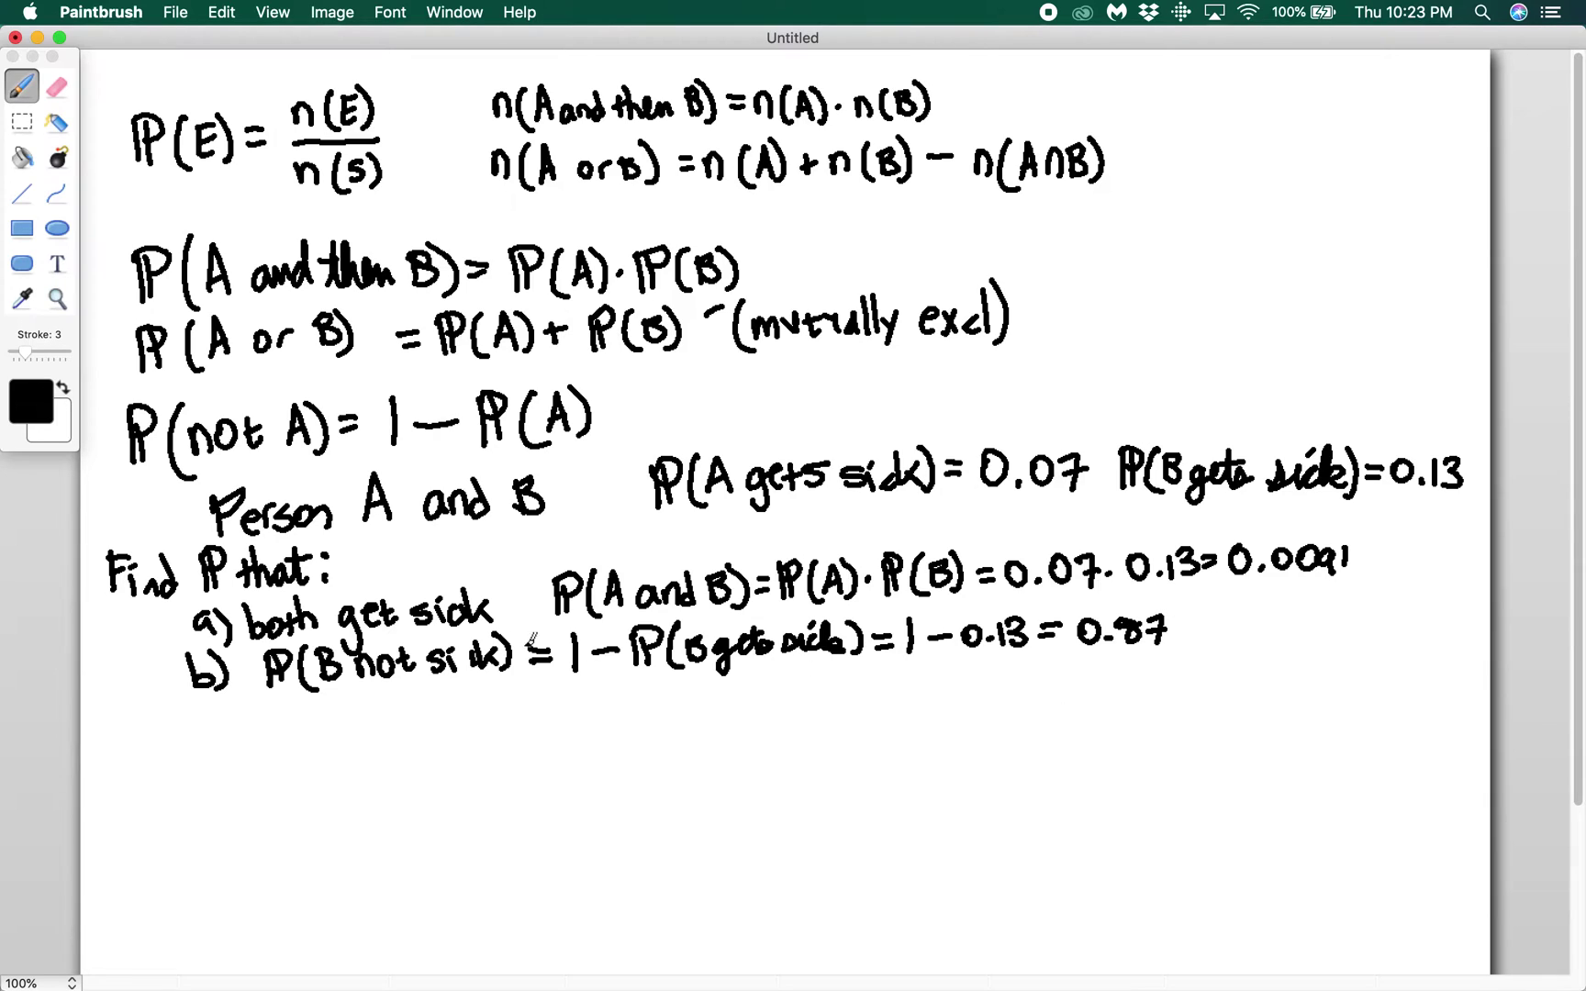
Write part c) P(A not sick) = 1 − 0.07 = 0.93
{"action": "left_click_drag", "start_coordinate": [209, 716], "coordinate": [216, 744]}
{"action": "mouse_move", "coordinate": [282, 699]}
{"action": "left_mouse_down"}
{"action": "mouse_move", "coordinate": [292, 737]}
{"action": "mouse_move", "coordinate": [292, 721]}
{"action": "mouse_move", "coordinate": [317, 741]}
{"action": "left_mouse_up"}
{"action": "mouse_move", "coordinate": [332, 732]}
{"action": "left_mouse_down"}
{"action": "mouse_move", "coordinate": [343, 690]}
{"action": "mouse_move", "coordinate": [353, 732]}
{"action": "left_mouse_up"}
{"action": "mouse_move", "coordinate": [335, 717]}
{"action": "left_mouse_down"}
{"action": "mouse_move", "coordinate": [392, 727]}
{"action": "mouse_move", "coordinate": [408, 706]}
{"action": "mouse_move", "coordinate": [429, 727]}
{"action": "left_mouse_up"}
{"action": "mouse_move", "coordinate": [414, 708]}
{"action": "left_mouse_down"}
{"action": "mouse_move", "coordinate": [463, 693]}
{"action": "mouse_move", "coordinate": [476, 714]}
{"action": "mouse_move", "coordinate": [498, 691]}
{"action": "mouse_move", "coordinate": [494, 727]}
{"action": "left_mouse_up"}
{"action": "mouse_move", "coordinate": [510, 705]}
{"action": "left_mouse_down"}
{"action": "mouse_move", "coordinate": [514, 725]}
{"action": "mouse_move", "coordinate": [479, 695]}
{"action": "mouse_move", "coordinate": [522, 724]}
{"action": "left_mouse_up"}
{"action": "mouse_move", "coordinate": [534, 698]}
{"action": "left_mouse_down"}
{"action": "mouse_move", "coordinate": [554, 693]}
{"action": "mouse_move", "coordinate": [571, 723]}
{"action": "left_mouse_up"}
{"action": "mouse_move", "coordinate": [594, 700]}
{"action": "left_mouse_down"}
{"action": "mouse_move", "coordinate": [659, 707]}
{"action": "mouse_move", "coordinate": [660, 667]}
{"action": "mouse_move", "coordinate": [709, 702]}
{"action": "mouse_move", "coordinate": [713, 679]}
{"action": "mouse_move", "coordinate": [751, 714]}
{"action": "mouse_move", "coordinate": [786, 695]}
{"action": "mouse_move", "coordinate": [778, 674]}
{"action": "mouse_move", "coordinate": [830, 690]}
{"action": "mouse_move", "coordinate": [852, 665]}
{"action": "mouse_move", "coordinate": [877, 697]}
{"action": "mouse_move", "coordinate": [989, 664]}
{"action": "mouse_move", "coordinate": [1018, 684]}
{"action": "mouse_move", "coordinate": [1045, 669]}
{"action": "mouse_move", "coordinate": [1058, 684]}
{"action": "mouse_move", "coordinate": [1162, 687]}
{"action": "mouse_move", "coordinate": [1177, 660]}
{"action": "mouse_move", "coordinate": [1158, 695]}
{"action": "left_mouse_up"}
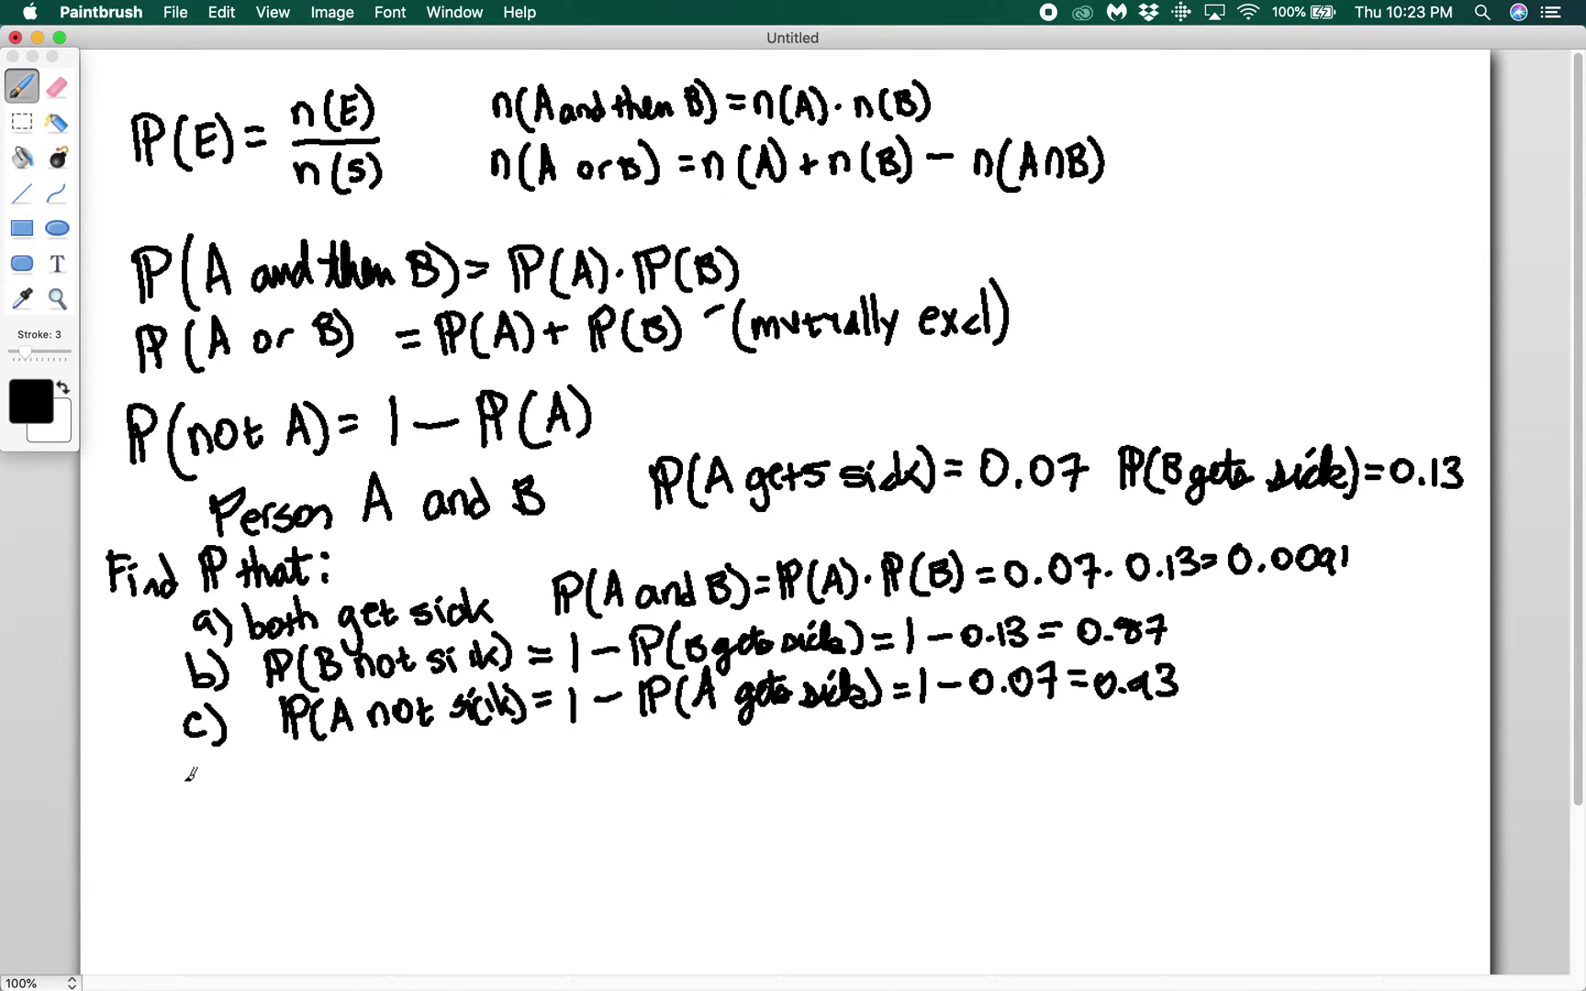
Write part d) P(A not sick and B not sick) below part c)
{"action": "left_click_drag", "start_coordinate": [203, 785], "coordinate": [203, 811]}
{"action": "mouse_move", "coordinate": [209, 764]}
{"action": "left_mouse_down"}
{"action": "mouse_move", "coordinate": [207, 815]}
{"action": "mouse_move", "coordinate": [239, 804]}
{"action": "left_mouse_up"}
{"action": "mouse_move", "coordinate": [246, 768]}
{"action": "left_mouse_down"}
{"action": "mouse_move", "coordinate": [245, 803]}
{"action": "mouse_move", "coordinate": [244, 791]}
{"action": "mouse_move", "coordinate": [283, 810]}
{"action": "mouse_move", "coordinate": [318, 797]}
{"action": "left_mouse_up"}
{"action": "left_click_drag", "start_coordinate": [296, 788], "coordinate": [347, 782]}
{"action": "left_click_drag", "start_coordinate": [371, 755], "coordinate": [382, 789]}
{"action": "left_click_drag", "start_coordinate": [363, 771], "coordinate": [389, 786]}
{"action": "mouse_move", "coordinate": [409, 771]}
{"action": "left_mouse_down"}
{"action": "mouse_move", "coordinate": [411, 788]}
{"action": "mouse_move", "coordinate": [411, 761]}
{"action": "left_mouse_up"}
{"action": "mouse_move", "coordinate": [443, 771]}
{"action": "left_mouse_down"}
{"action": "mouse_move", "coordinate": [433, 786]}
{"action": "mouse_move", "coordinate": [480, 782]}
{"action": "left_mouse_up"}
{"action": "mouse_move", "coordinate": [503, 765]}
{"action": "left_mouse_down"}
{"action": "mouse_move", "coordinate": [505, 785]}
{"action": "mouse_move", "coordinate": [525, 782]}
{"action": "left_mouse_up"}
{"action": "mouse_move", "coordinate": [548, 748]}
{"action": "left_mouse_down"}
{"action": "mouse_move", "coordinate": [551, 785]}
{"action": "mouse_move", "coordinate": [640, 758]}
{"action": "mouse_move", "coordinate": [654, 773]}
{"action": "left_mouse_up"}
{"action": "mouse_move", "coordinate": [643, 754]}
{"action": "left_mouse_down"}
{"action": "mouse_move", "coordinate": [669, 747]}
{"action": "mouse_move", "coordinate": [732, 776]}
{"action": "mouse_move", "coordinate": [686, 771]}
{"action": "mouse_move", "coordinate": [729, 776]}
{"action": "mouse_move", "coordinate": [760, 751]}
{"action": "mouse_move", "coordinate": [798, 769]}
{"action": "mouse_move", "coordinate": [812, 756]}
{"action": "mouse_move", "coordinate": [832, 780]}
{"action": "mouse_move", "coordinate": [872, 761]}
{"action": "left_mouse_up"}
Set part d) equal to P(not A)·P(not B)
{"action": "mouse_move", "coordinate": [904, 745]}
{"action": "left_mouse_down"}
{"action": "mouse_move", "coordinate": [906, 764]}
{"action": "mouse_move", "coordinate": [913, 747]}
{"action": "left_mouse_up"}
{"action": "mouse_move", "coordinate": [907, 765]}
{"action": "left_mouse_down"}
{"action": "mouse_move", "coordinate": [917, 730]}
{"action": "mouse_move", "coordinate": [925, 771]}
{"action": "mouse_move", "coordinate": [985, 745]}
{"action": "mouse_move", "coordinate": [1005, 764]}
{"action": "mouse_move", "coordinate": [1054, 757]}
{"action": "left_mouse_up"}
{"action": "left_click", "coordinate": [947, 753]}
{"action": "mouse_move", "coordinate": [1046, 741]}
{"action": "left_mouse_down"}
{"action": "mouse_move", "coordinate": [1088, 731]}
{"action": "mouse_move", "coordinate": [1066, 764]}
{"action": "mouse_move", "coordinate": [1090, 764]}
{"action": "left_mouse_up"}
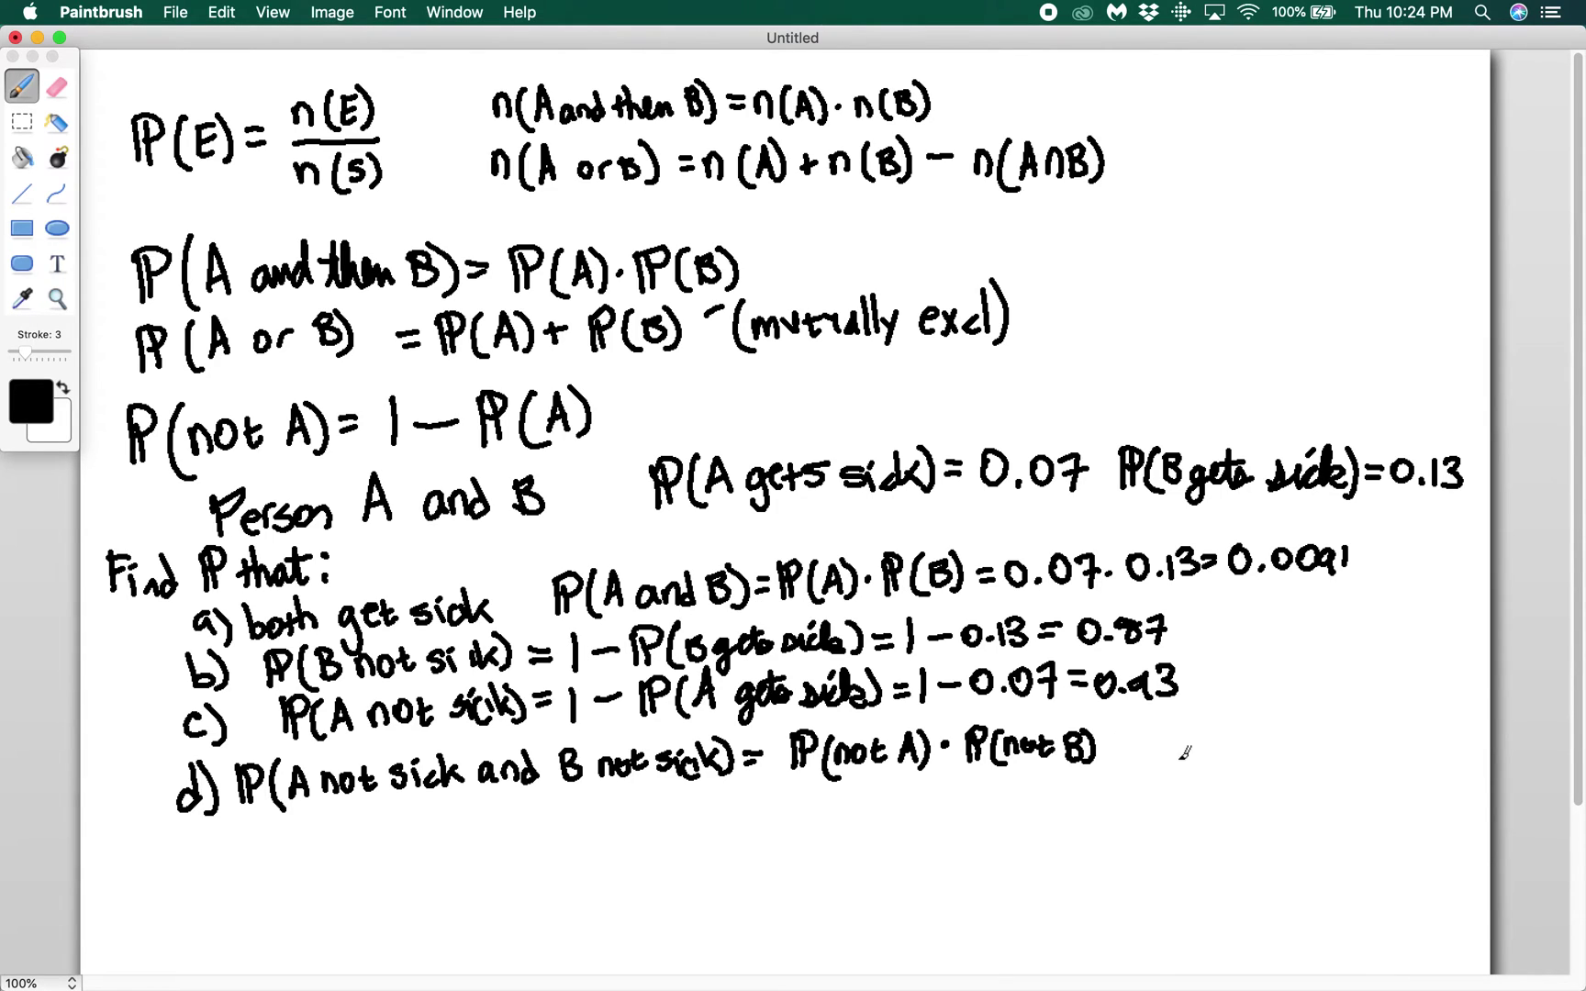
Evaluate part d) as =0.87·0.93=0.8091
{"action": "mouse_move", "coordinate": [1103, 744]}
{"action": "left_mouse_down"}
{"action": "mouse_move", "coordinate": [1126, 755]}
{"action": "mouse_move", "coordinate": [1189, 736]}
{"action": "mouse_move", "coordinate": [1205, 760]}
{"action": "mouse_move", "coordinate": [1256, 729]}
{"action": "mouse_move", "coordinate": [1274, 754]}
{"action": "mouse_move", "coordinate": [1307, 758]}
{"action": "mouse_move", "coordinate": [1342, 735]}
{"action": "left_mouse_up"}
{"action": "left_click", "coordinate": [1165, 755]}
{"action": "left_click_drag", "start_coordinate": [1321, 750], "coordinate": [1365, 727]}
{"action": "mouse_move", "coordinate": [1388, 745]}
{"action": "left_mouse_down"}
{"action": "mouse_move", "coordinate": [1389, 760]}
{"action": "mouse_move", "coordinate": [1420, 727]}
{"action": "left_mouse_up"}
{"action": "left_click_drag", "start_coordinate": [1437, 732], "coordinate": [1458, 761]}
{"action": "left_click_drag", "start_coordinate": [1466, 734], "coordinate": [1468, 758]}
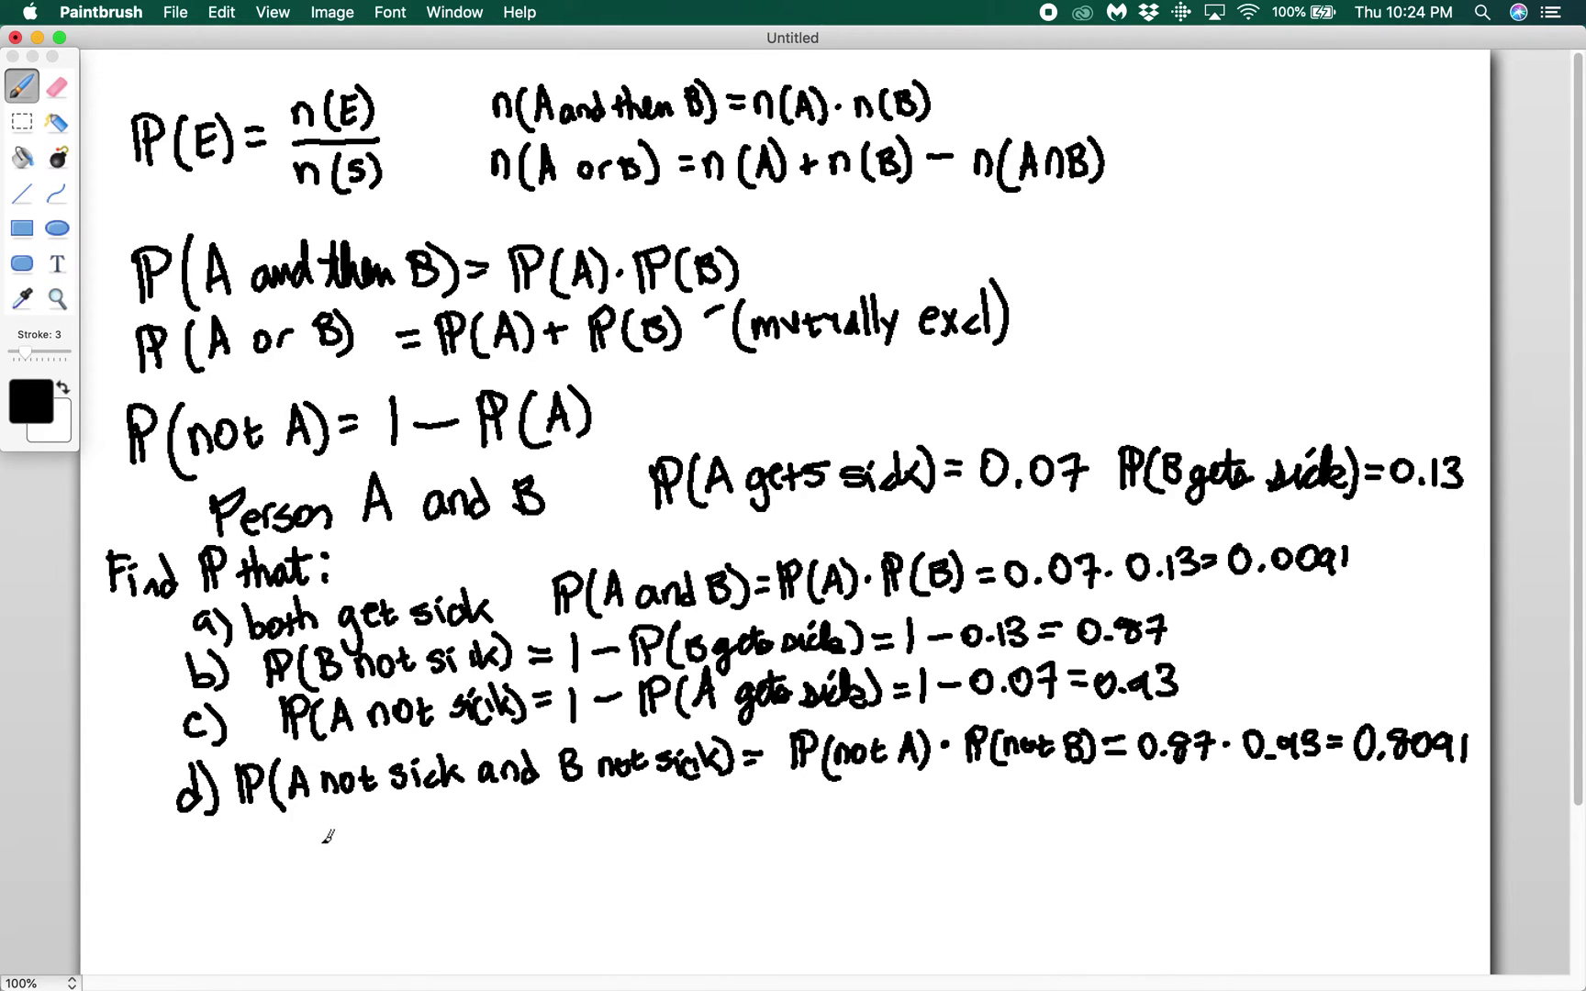
Write part e) P(at least 1 gets sick) below part d)
{"action": "left_click_drag", "start_coordinate": [171, 851], "coordinate": [193, 872]}
{"action": "mouse_move", "coordinate": [201, 833]}
{"action": "left_mouse_down"}
{"action": "mouse_move", "coordinate": [210, 868]}
{"action": "mouse_move", "coordinate": [239, 876]}
{"action": "mouse_move", "coordinate": [250, 853]}
{"action": "mouse_move", "coordinate": [291, 878]}
{"action": "mouse_move", "coordinate": [310, 858]}
{"action": "mouse_move", "coordinate": [323, 867]}
{"action": "left_mouse_up"}
{"action": "mouse_move", "coordinate": [330, 838]}
{"action": "left_mouse_down"}
{"action": "mouse_move", "coordinate": [331, 868]}
{"action": "mouse_move", "coordinate": [336, 844]}
{"action": "mouse_move", "coordinate": [378, 859]}
{"action": "left_mouse_up"}
{"action": "mouse_move", "coordinate": [401, 833]}
{"action": "left_mouse_down"}
{"action": "mouse_move", "coordinate": [404, 859]}
{"action": "mouse_move", "coordinate": [427, 860]}
{"action": "left_mouse_up"}
{"action": "mouse_move", "coordinate": [422, 842]}
{"action": "left_mouse_down"}
{"action": "mouse_move", "coordinate": [483, 862]}
{"action": "mouse_move", "coordinate": [520, 850]}
{"action": "mouse_move", "coordinate": [532, 867]}
{"action": "mouse_move", "coordinate": [512, 881]}
{"action": "left_mouse_up"}
{"action": "mouse_move", "coordinate": [538, 846]}
{"action": "left_mouse_down"}
{"action": "mouse_move", "coordinate": [555, 826]}
{"action": "mouse_move", "coordinate": [578, 843]}
{"action": "mouse_move", "coordinate": [654, 835]}
{"action": "mouse_move", "coordinate": [644, 859]}
{"action": "mouse_move", "coordinate": [668, 870]}
{"action": "left_mouse_up"}
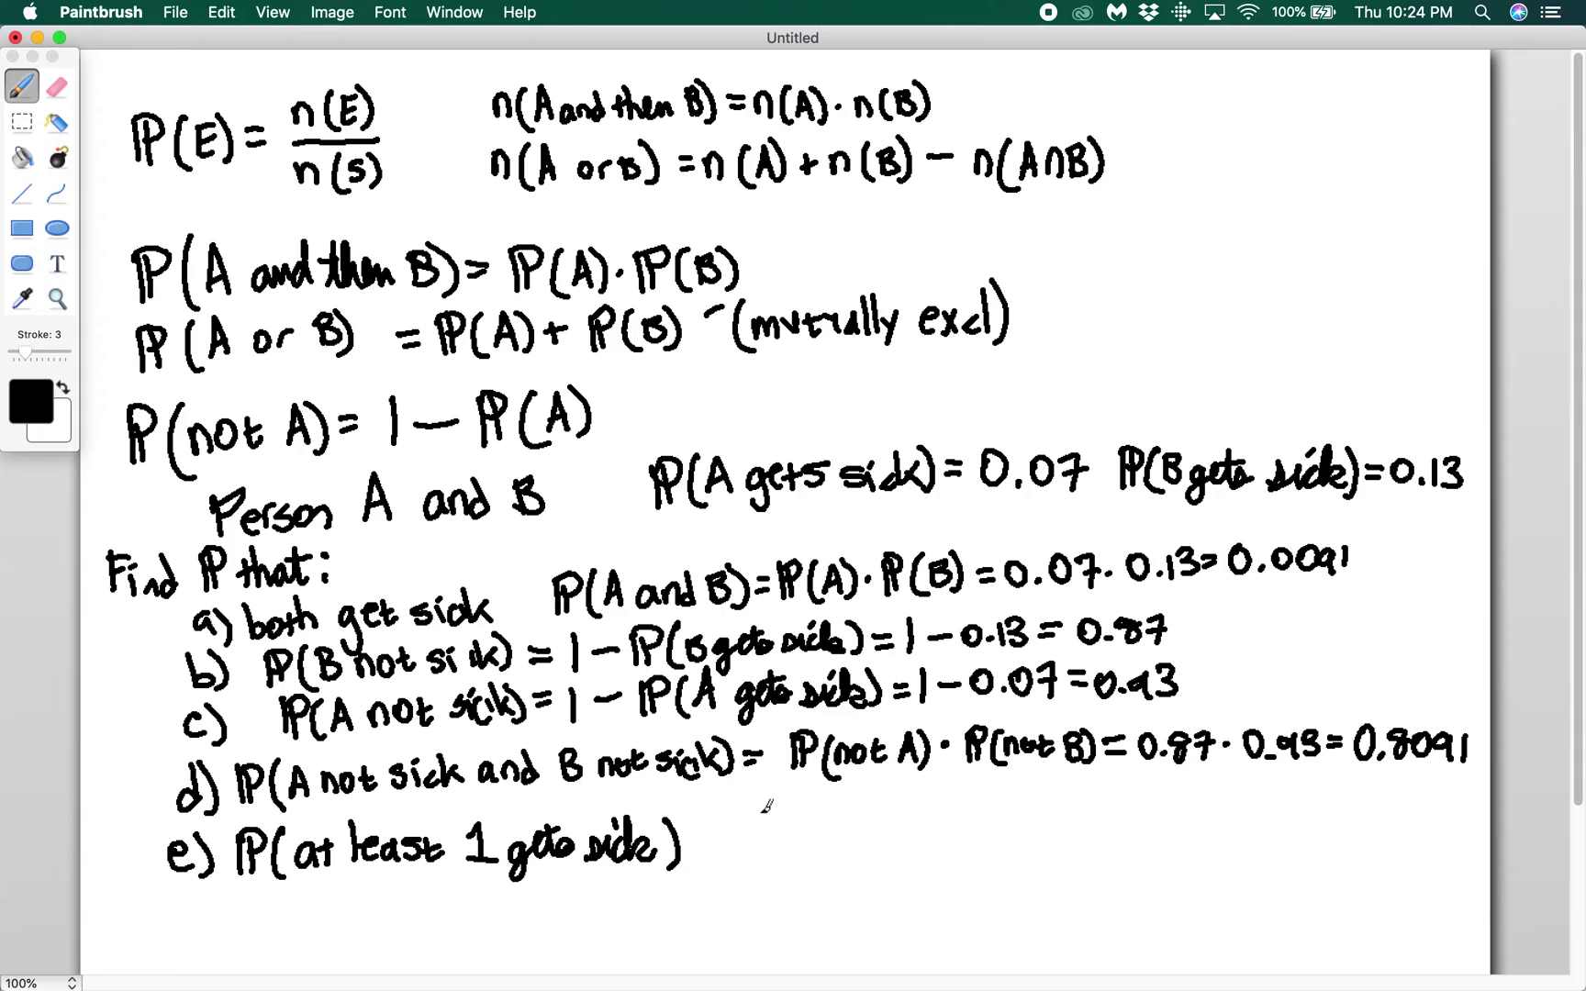
Write =1−P(not A and not B)=1−0.8091 on line e), with =0.1909 beneath
{"action": "left_click_drag", "start_coordinate": [691, 840], "coordinate": [709, 849]}
{"action": "mouse_move", "coordinate": [735, 808]}
{"action": "left_mouse_down"}
{"action": "mouse_move", "coordinate": [732, 860]}
{"action": "mouse_move", "coordinate": [795, 829]}
{"action": "mouse_move", "coordinate": [811, 851]}
{"action": "mouse_move", "coordinate": [822, 831]}
{"action": "mouse_move", "coordinate": [849, 835]}
{"action": "mouse_move", "coordinate": [859, 856]}
{"action": "left_mouse_up"}
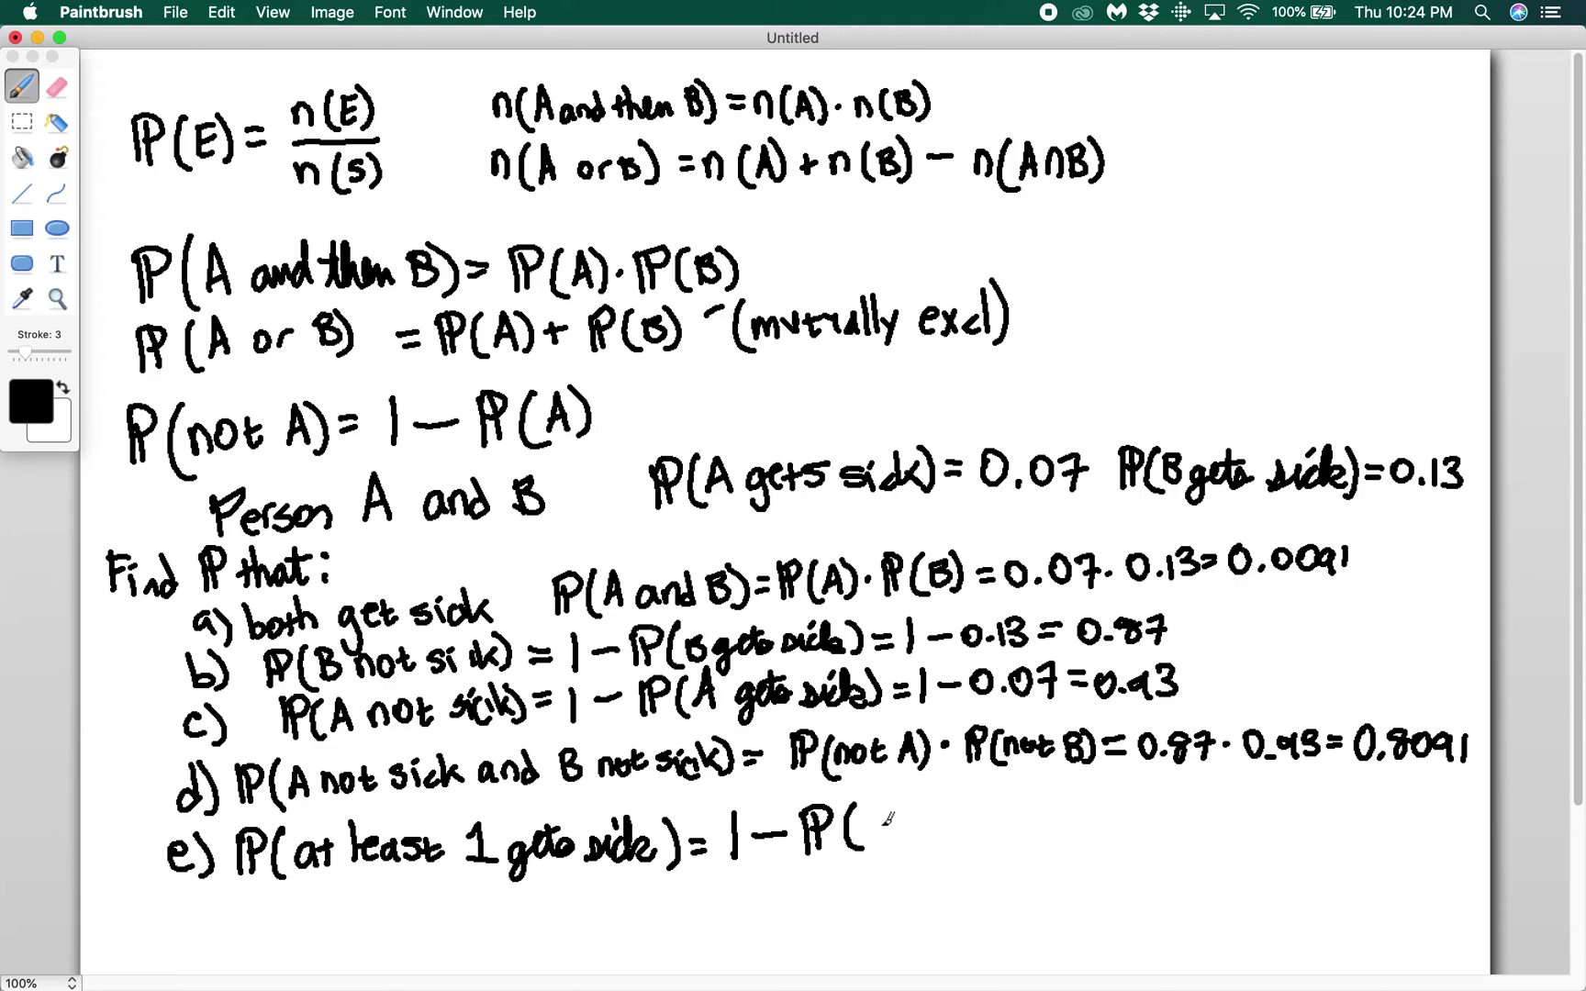
{"action": "mouse_move", "coordinate": [867, 840]}
{"action": "left_mouse_down"}
{"action": "mouse_move", "coordinate": [925, 813]}
{"action": "mouse_move", "coordinate": [1001, 831]}
{"action": "mouse_move", "coordinate": [1011, 806]}
{"action": "mouse_move", "coordinate": [1055, 830]}
{"action": "mouse_move", "coordinate": [1097, 808]}
{"action": "mouse_move", "coordinate": [1113, 812]}
{"action": "mouse_move", "coordinate": [1101, 828]}
{"action": "mouse_move", "coordinate": [1161, 815]}
{"action": "mouse_move", "coordinate": [1171, 830]}
{"action": "mouse_move", "coordinate": [1307, 791]}
{"action": "mouse_move", "coordinate": [1347, 811]}
{"action": "left_mouse_up"}
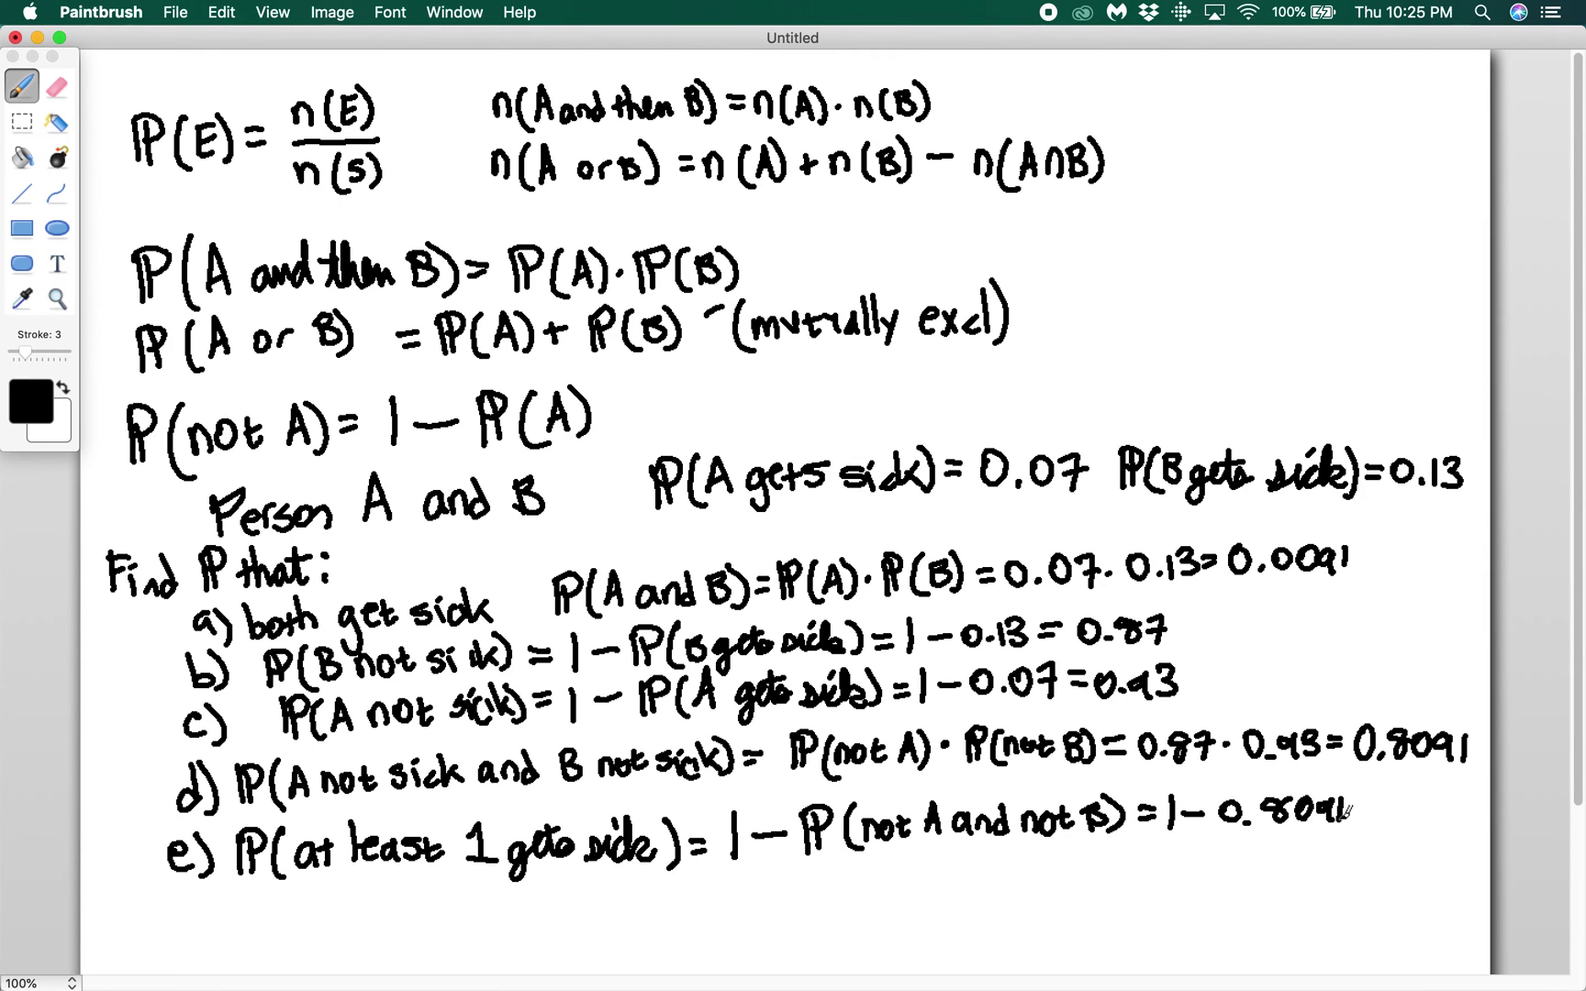
{"action": "left_click_drag", "start_coordinate": [1128, 862], "coordinate": [1153, 873]}
{"action": "mouse_move", "coordinate": [1191, 854]}
{"action": "left_mouse_down"}
{"action": "mouse_move", "coordinate": [1178, 872]}
{"action": "mouse_move", "coordinate": [1192, 854]}
{"action": "mouse_move", "coordinate": [1255, 885]}
{"action": "mouse_move", "coordinate": [1278, 859]}
{"action": "mouse_move", "coordinate": [1299, 884]}
{"action": "left_mouse_up"}
{"action": "left_click", "coordinate": [1211, 879]}
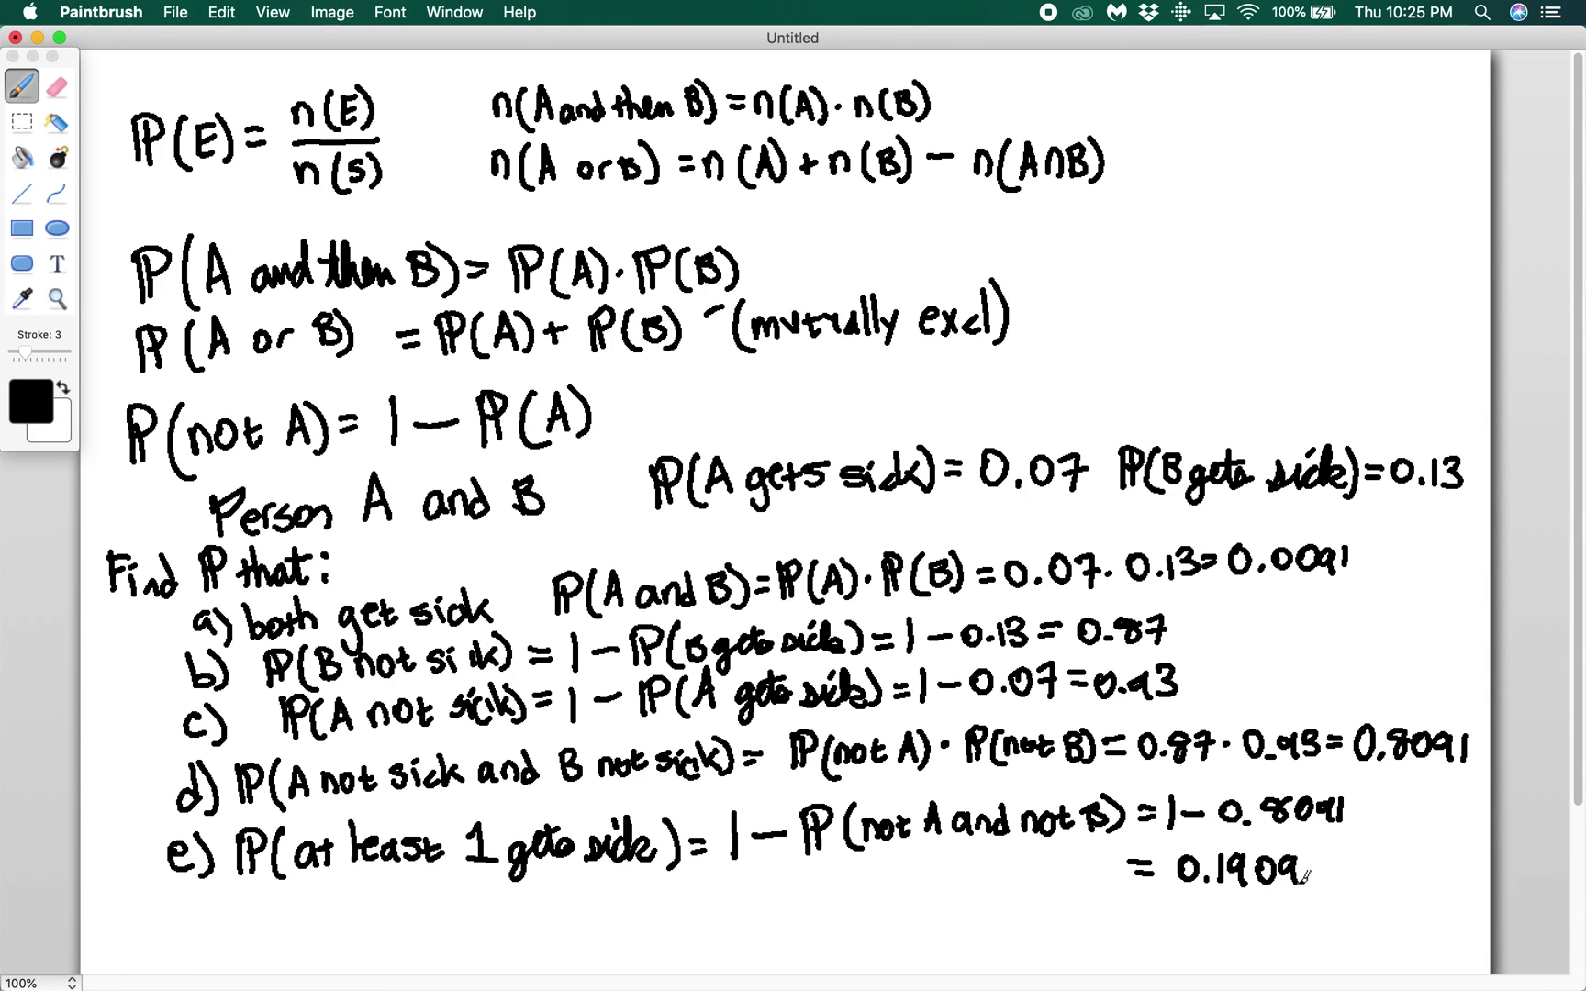